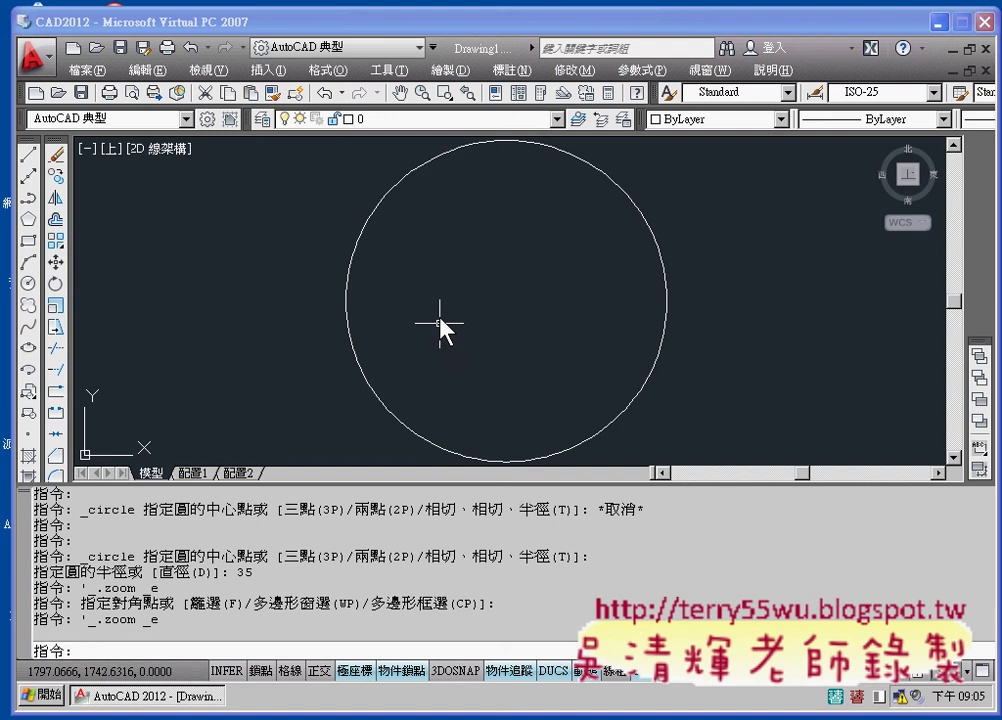
# Step: Fit the radius-35 circle in view and switch to the Foxit Reader reference PDF
pyautogui.moveTo(556, 309)
pyautogui.mouseDown(button='middle')
pyautogui.moveTo(478, 315)
pyautogui.moveTo(458, 292)
pyautogui.mouseUp(button='middle')
pyautogui.scroll(-2, 478, 315)
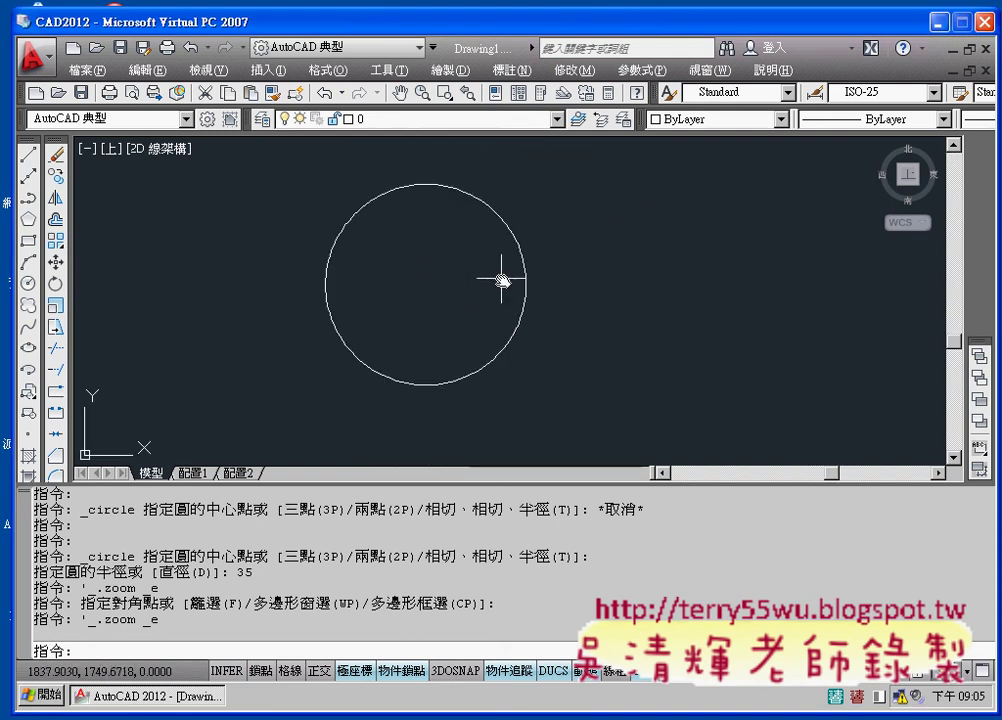
pyautogui.click(516, 72)
pyautogui.click(516, 72)
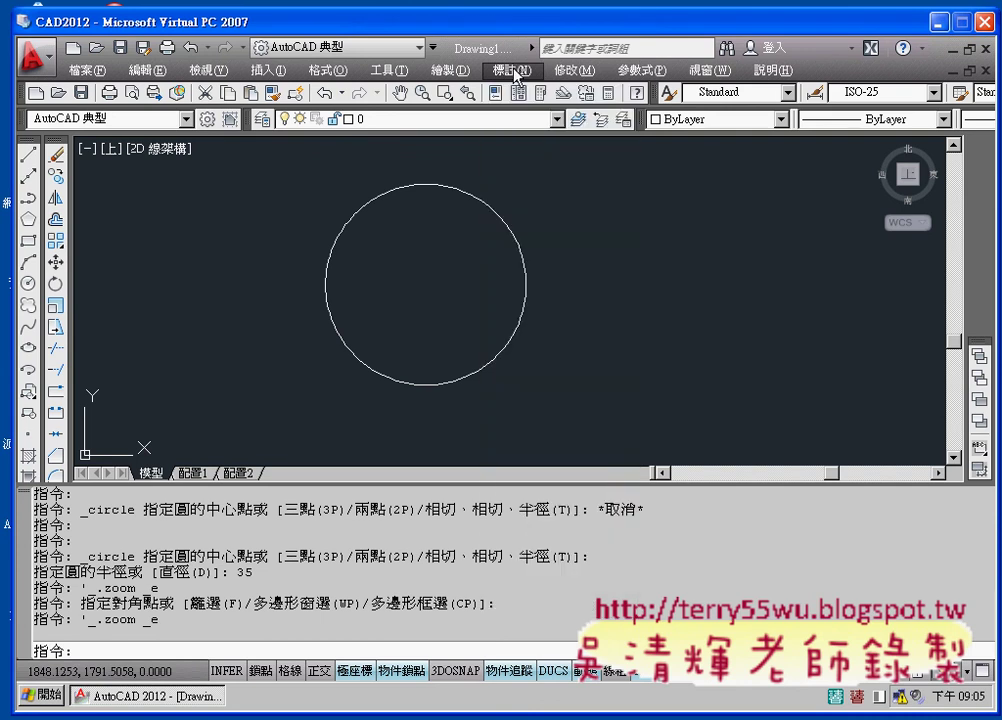
pyautogui.hotkey('alt', 'Tab')
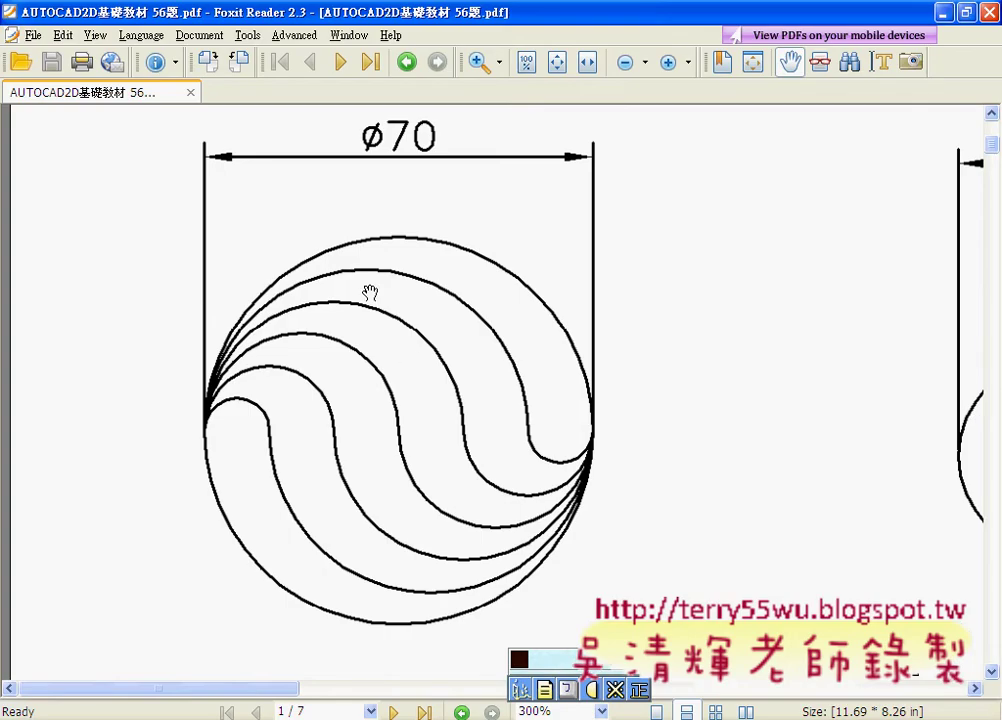
# Step: Move the PDF page to show the whole S-curve circle and dismiss the Flash Player error
pyautogui.moveTo(336, 385); pyautogui.dragTo(351, 293)
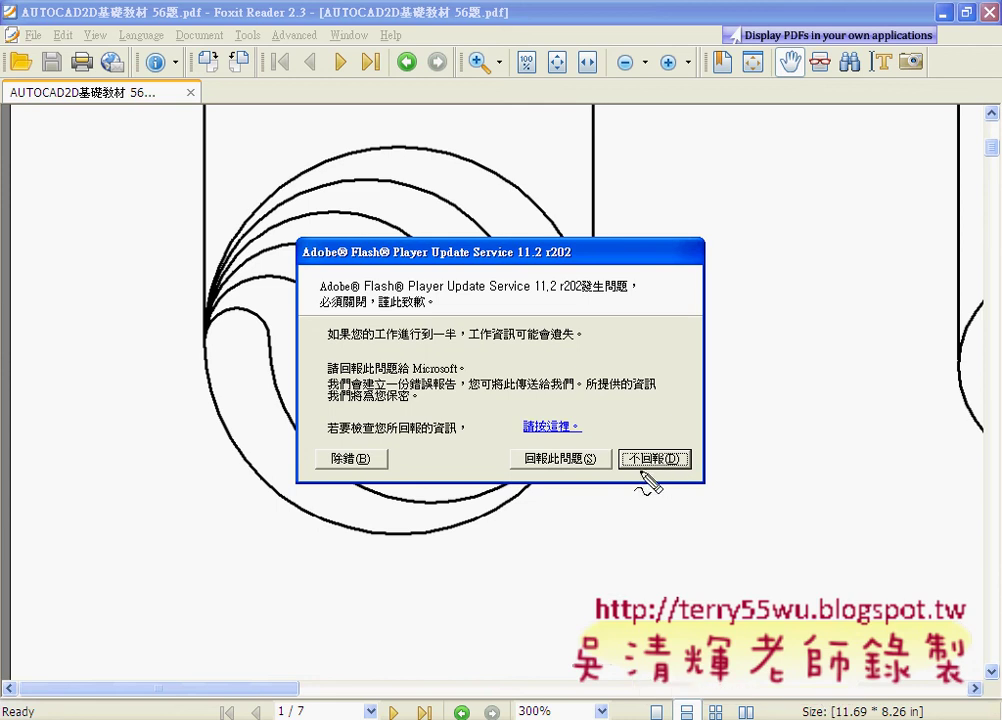
pyautogui.click(648, 460)
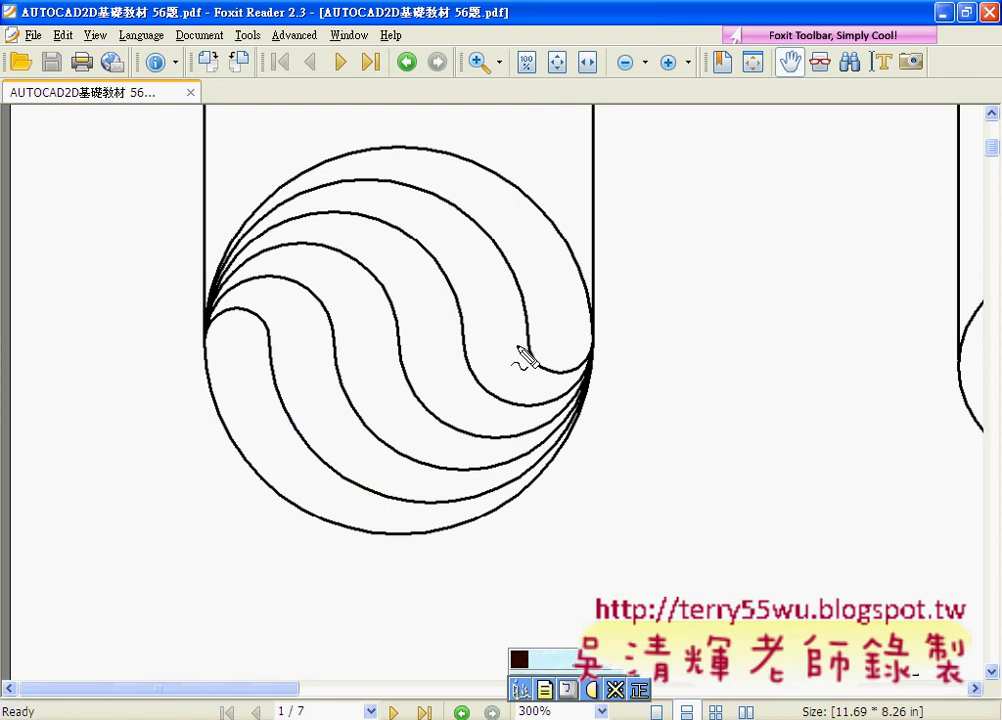
# Step: Sketch a red line along the diameter and write the note 70/6 beside the drawing
pyautogui.moveTo(206, 318)
pyautogui.mouseDown()
pyautogui.moveTo(275, 338)
pyautogui.moveTo(208, 330)
pyautogui.mouseUp()
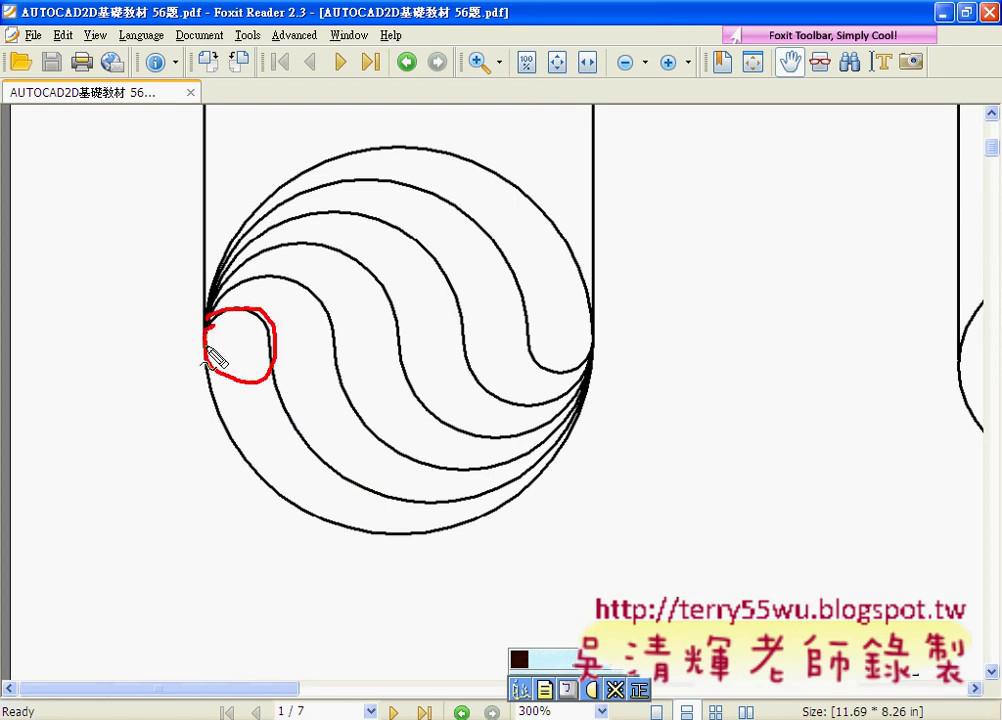
pyautogui.moveTo(205, 342); pyautogui.dragTo(596, 345)
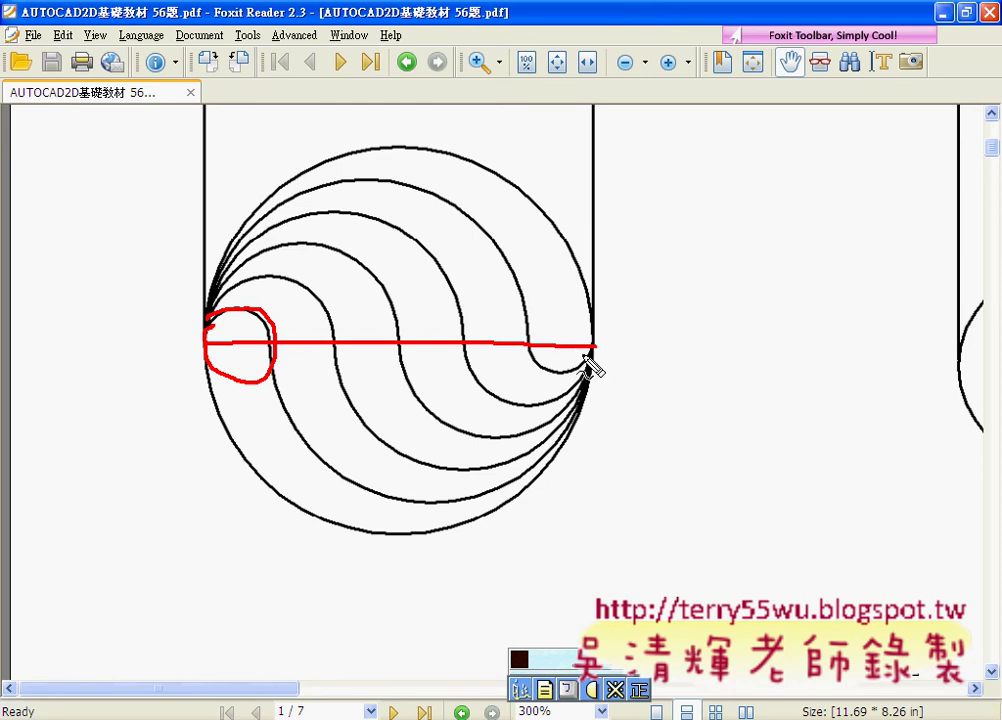
pyautogui.moveTo(726, 333); pyautogui.dragTo(741, 378)
pyautogui.moveTo(775, 339)
pyautogui.mouseDown()
pyautogui.moveTo(772, 360)
pyautogui.moveTo(775, 352)
pyautogui.mouseUp()
pyautogui.moveTo(836, 309); pyautogui.dragTo(779, 414)
pyautogui.moveTo(846, 338); pyautogui.dragTo(843, 378)
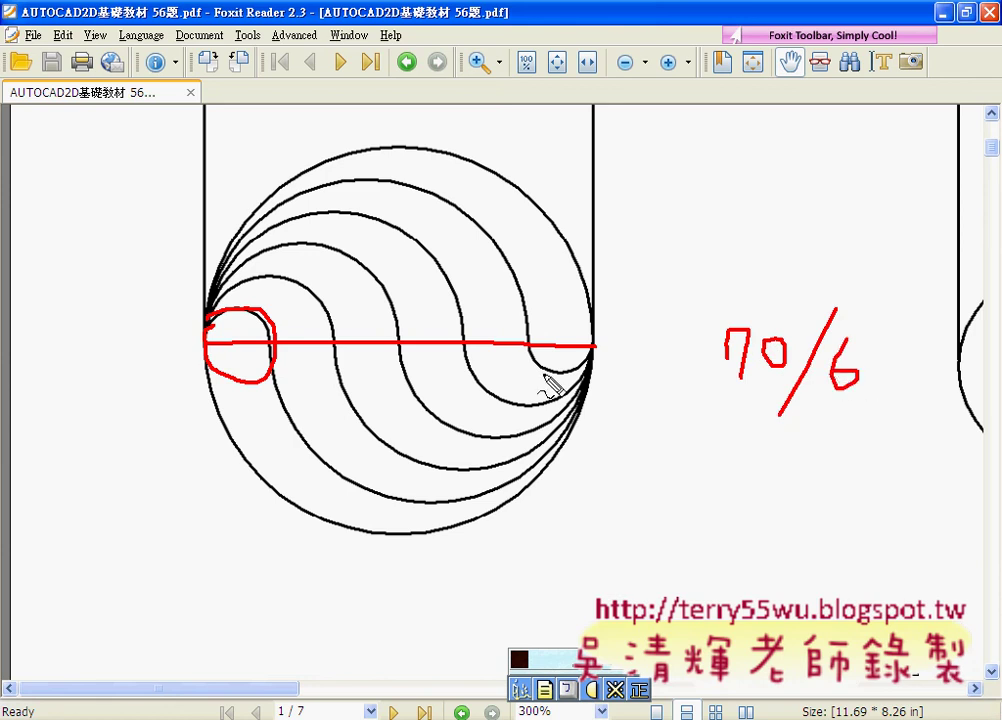
pyautogui.moveTo(697, 388); pyautogui.dragTo(820, 406)
pyautogui.moveTo(740, 404)
pyautogui.mouseDown()
pyautogui.moveTo(841, 302)
pyautogui.moveTo(749, 416)
pyautogui.mouseUp()
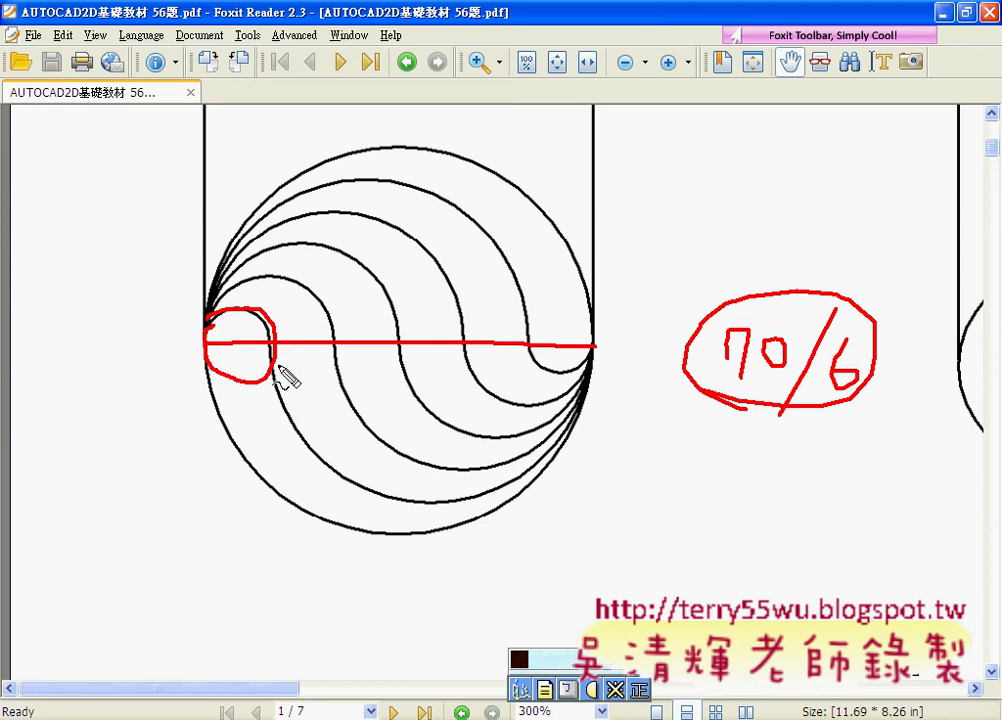
# Step: Mark division points on the red diameter, revise the divisor, then clear all ink
pyautogui.moveTo(203, 342); pyautogui.dragTo(254, 343)
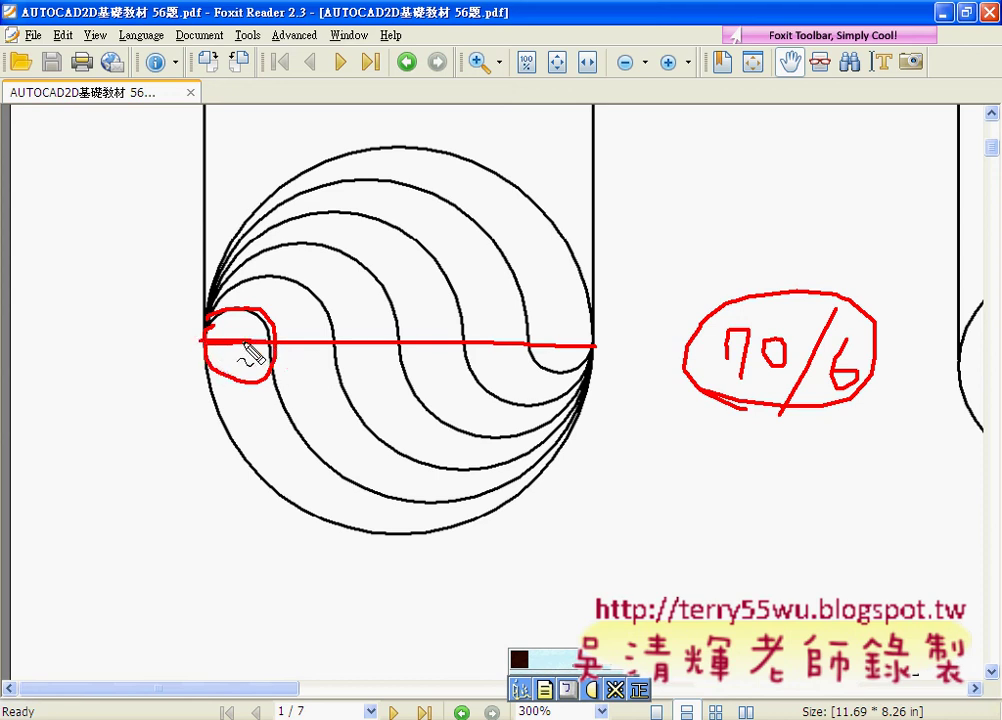
pyautogui.moveTo(235, 340); pyautogui.dragTo(236, 352)
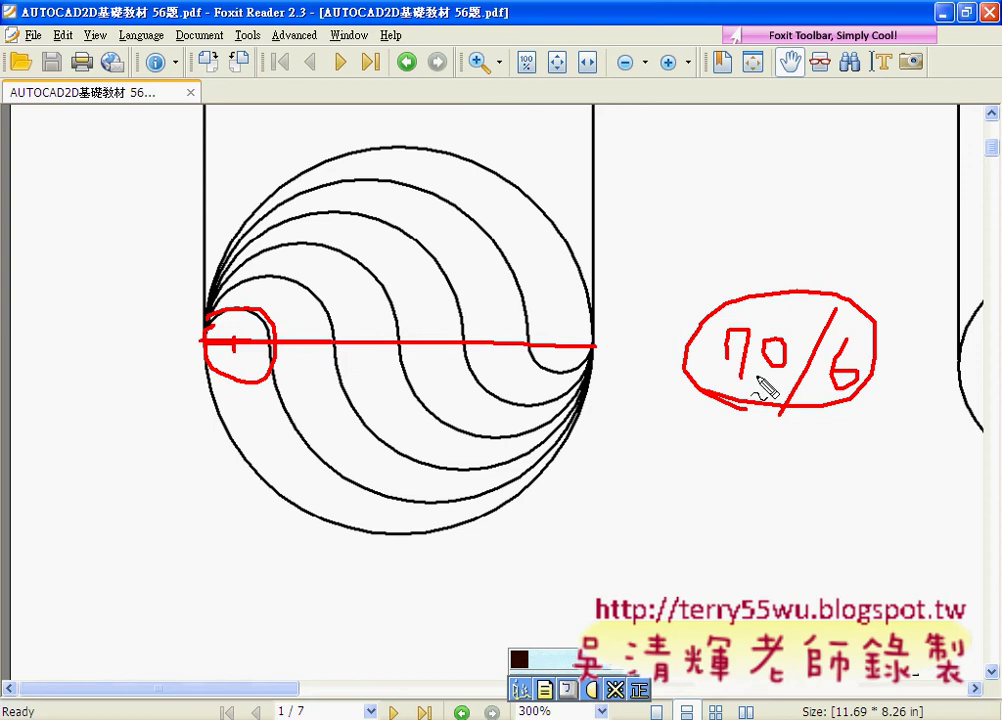
pyautogui.moveTo(834, 344); pyautogui.dragTo(860, 390)
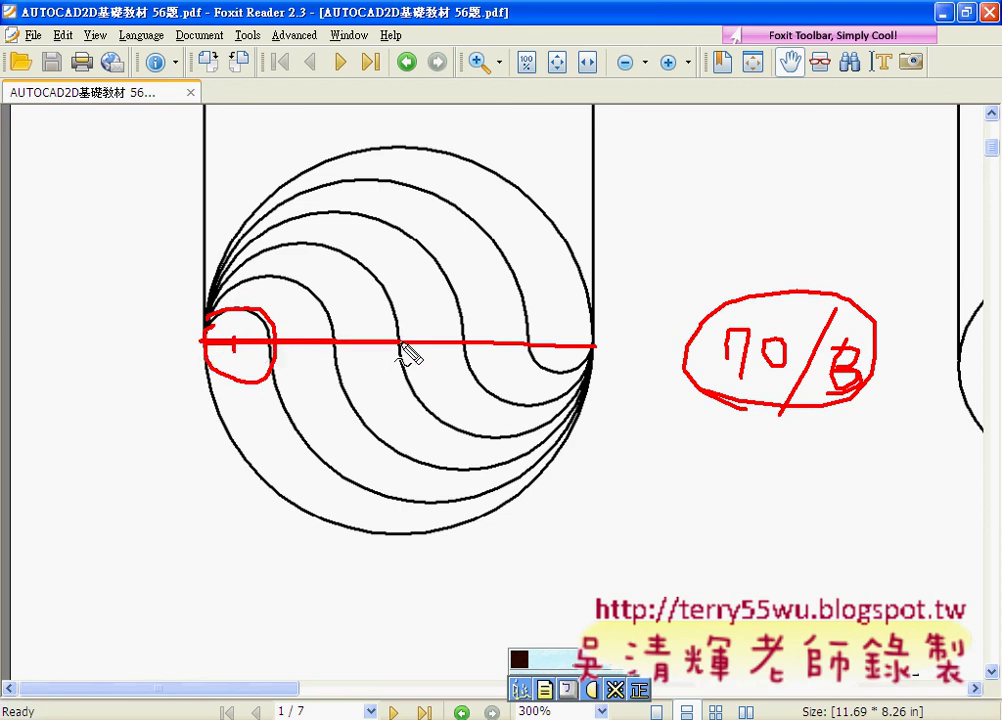
pyautogui.moveTo(402, 311); pyautogui.dragTo(399, 381)
pyautogui.press('Escape')
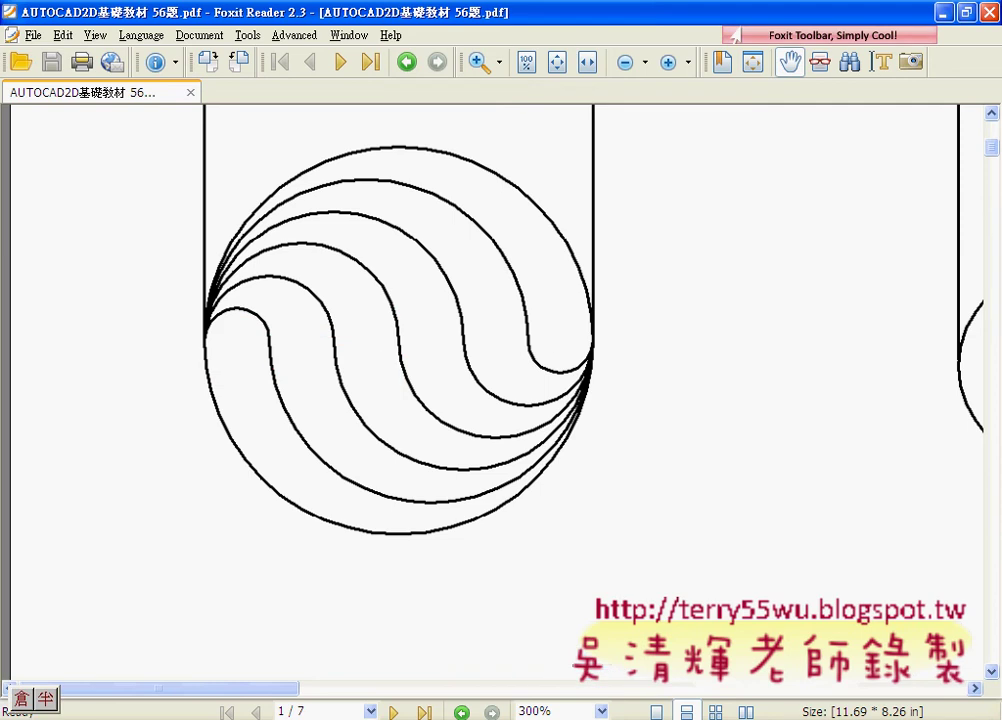
# Step: Return to AutoCAD and zoom in on the radius-35 circle
pyautogui.click(460, 716)
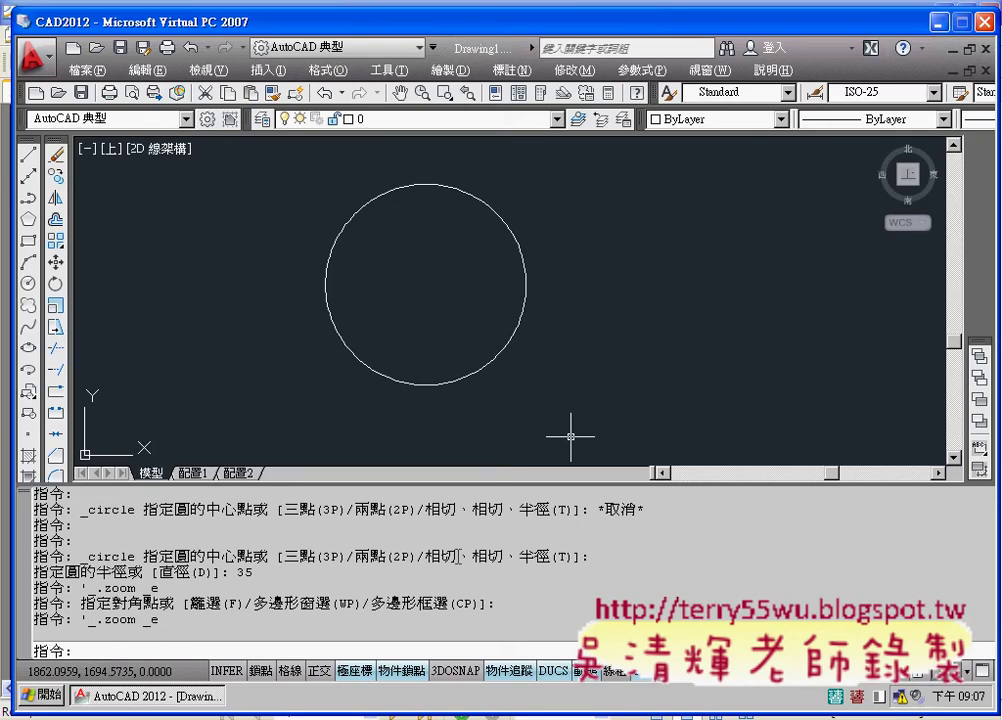
pyautogui.scroll(1, 459, 369)
pyautogui.scroll(3, 447, 403)
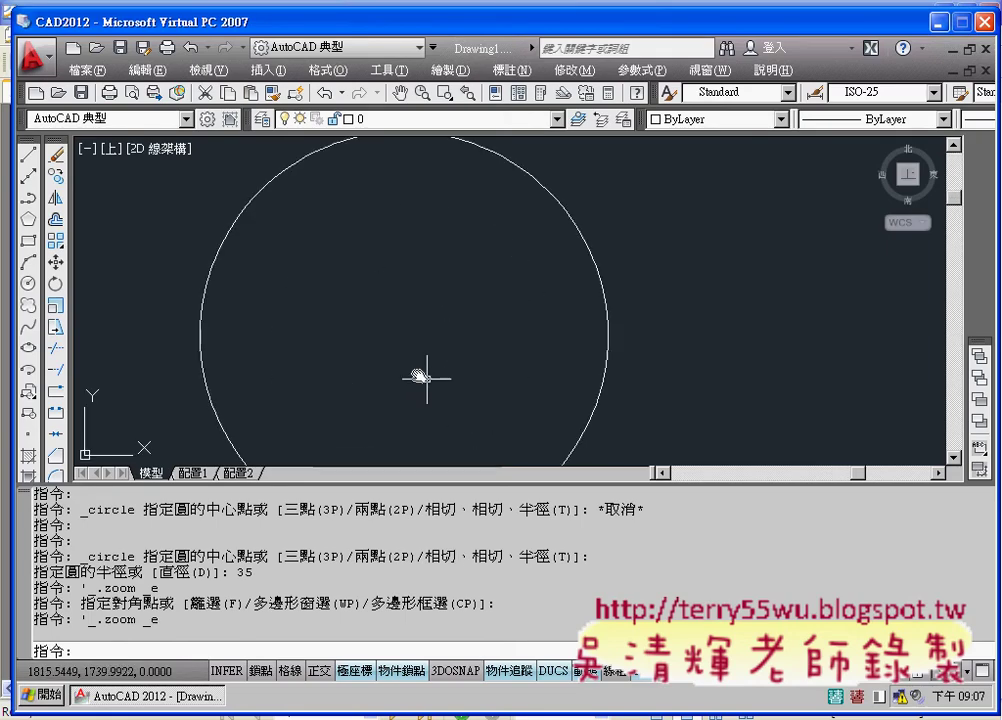
pyautogui.scroll(-1, 440, 368)
pyautogui.scroll(-1, 454, 358)
pyautogui.scroll(2, 390, 310)
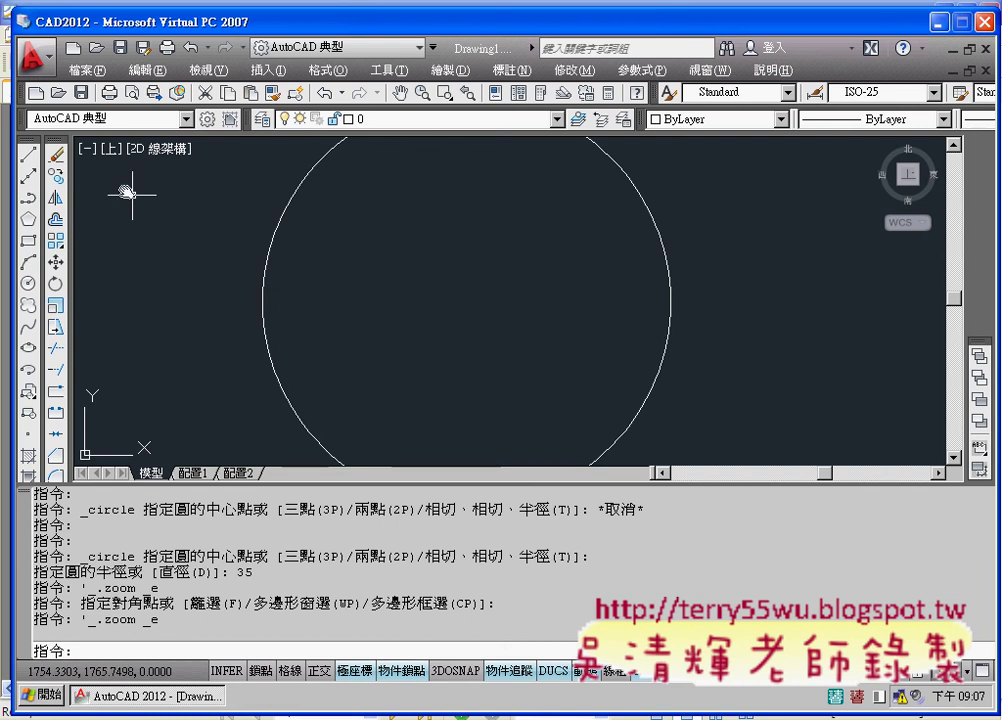
# Step: Start LINE, zoom to the circle's left edge, and highlight the snap point and OSNAP button
pyautogui.click(29, 157)
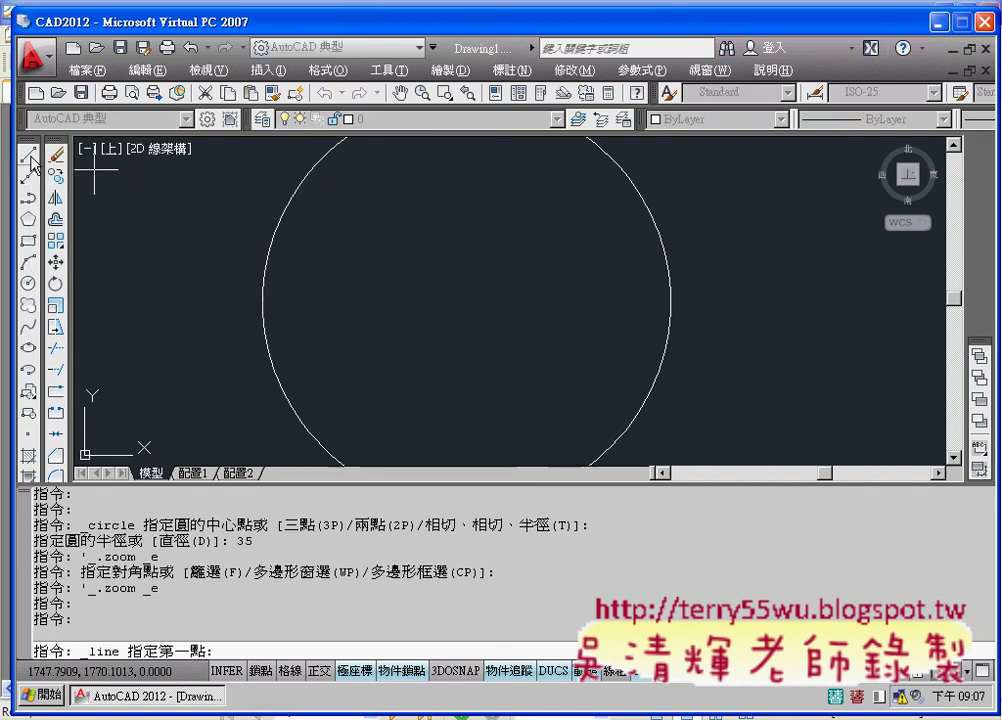
pyautogui.moveTo(393, 369); pyautogui.dragTo(369, 376, button='middle')
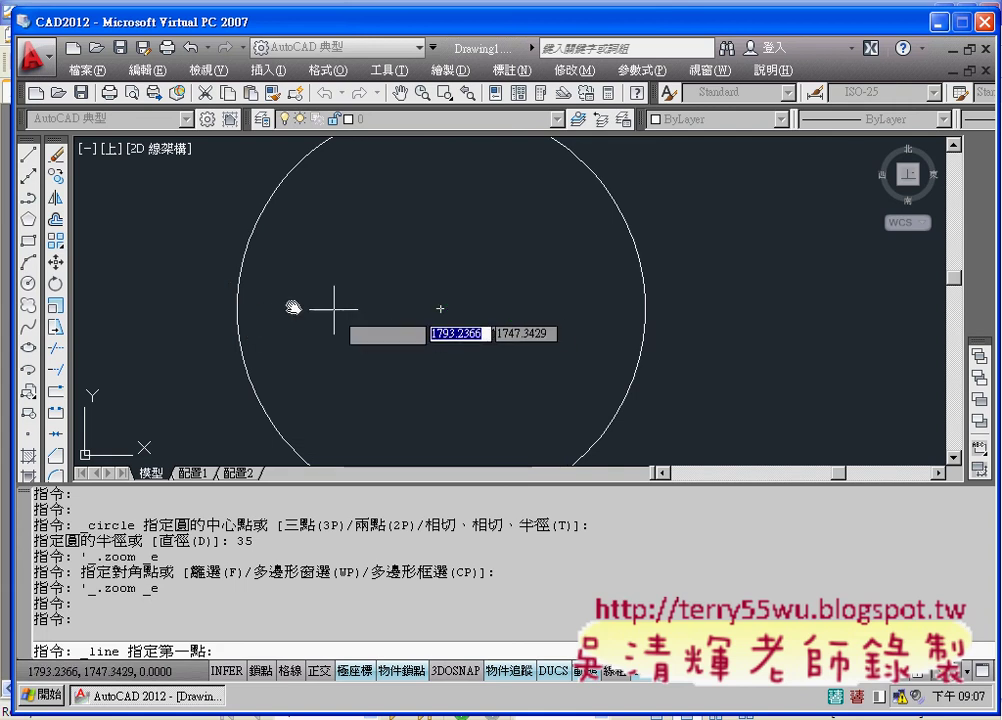
pyautogui.scroll(3, 240, 311)
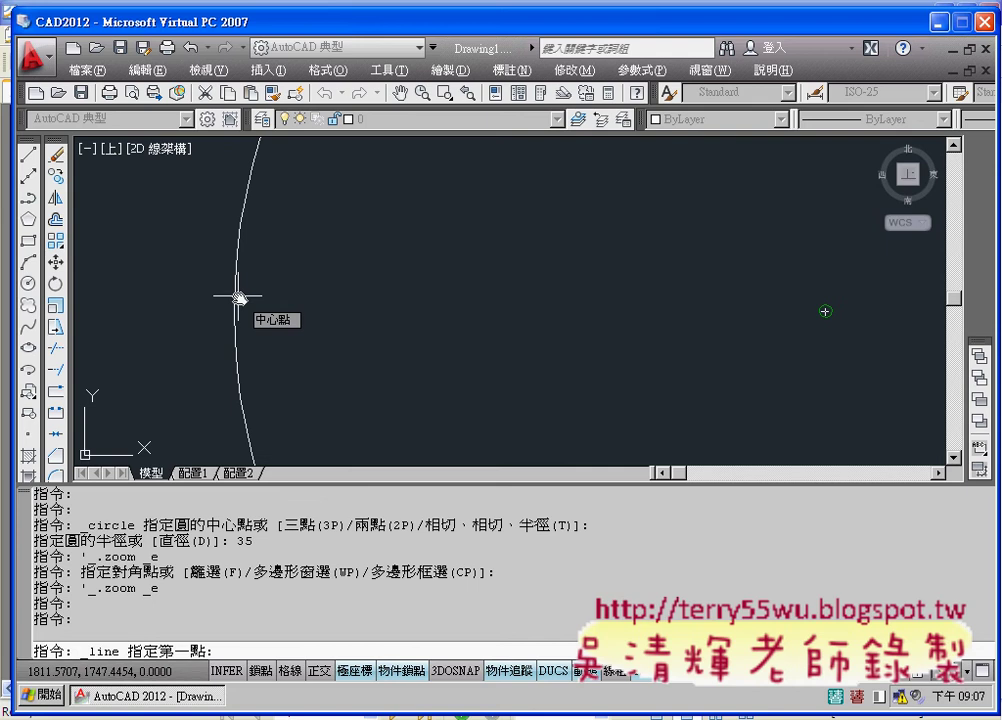
pyautogui.moveTo(235, 313)
pyautogui.mouseDown()
pyautogui.moveTo(258, 300)
pyautogui.moveTo(326, 300)
pyautogui.moveTo(292, 293)
pyautogui.mouseUp()
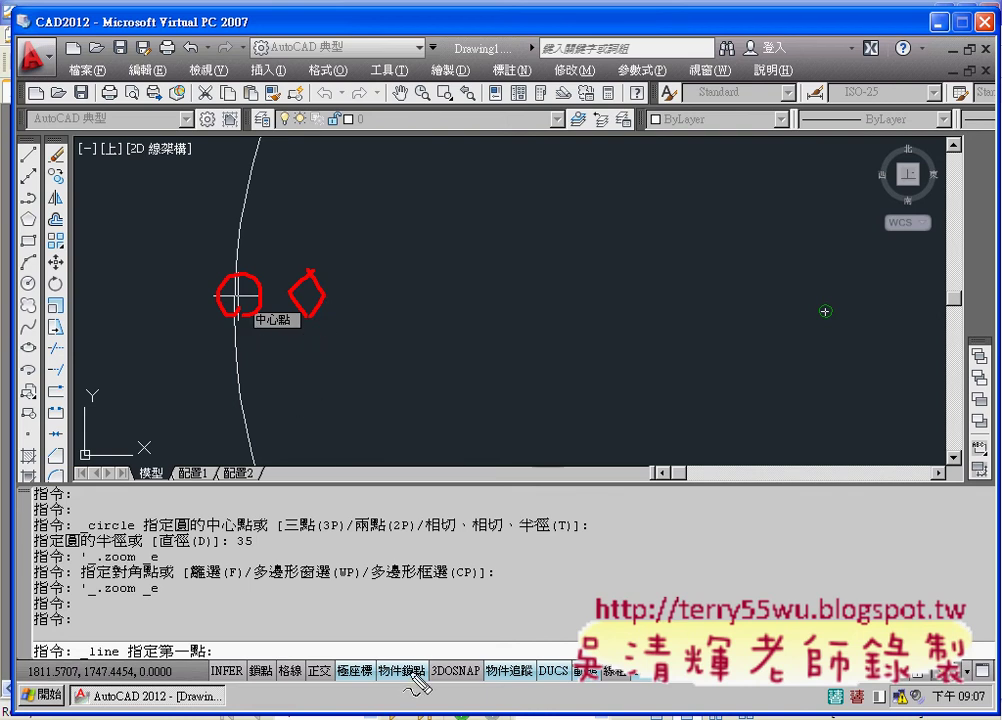
pyautogui.moveTo(421, 659); pyautogui.dragTo(427, 679)
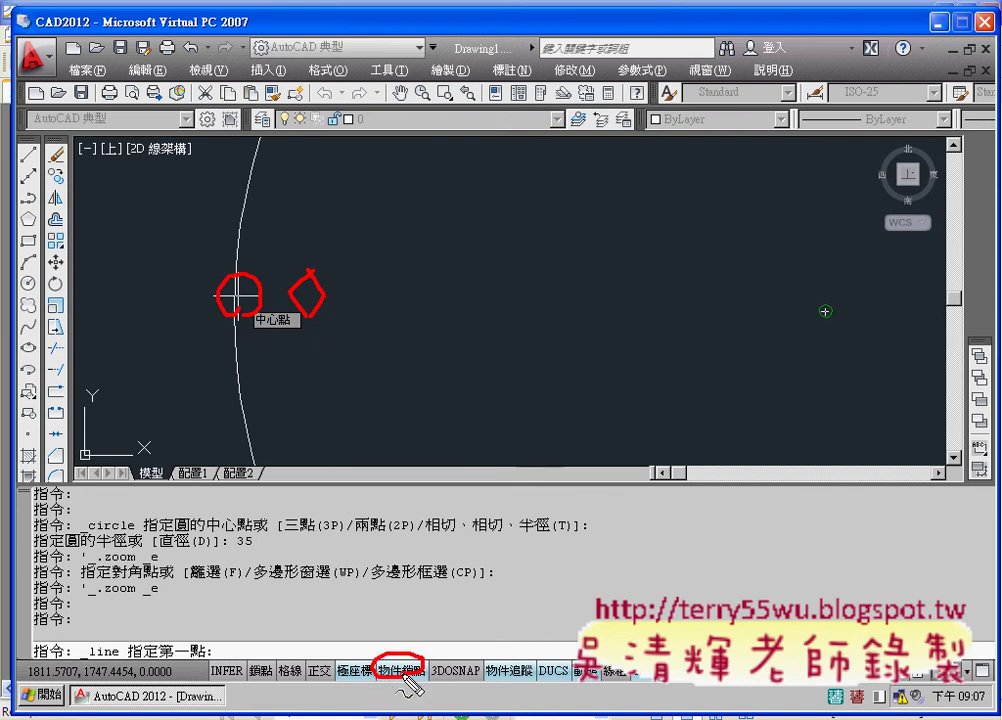
pyautogui.press('Escape')
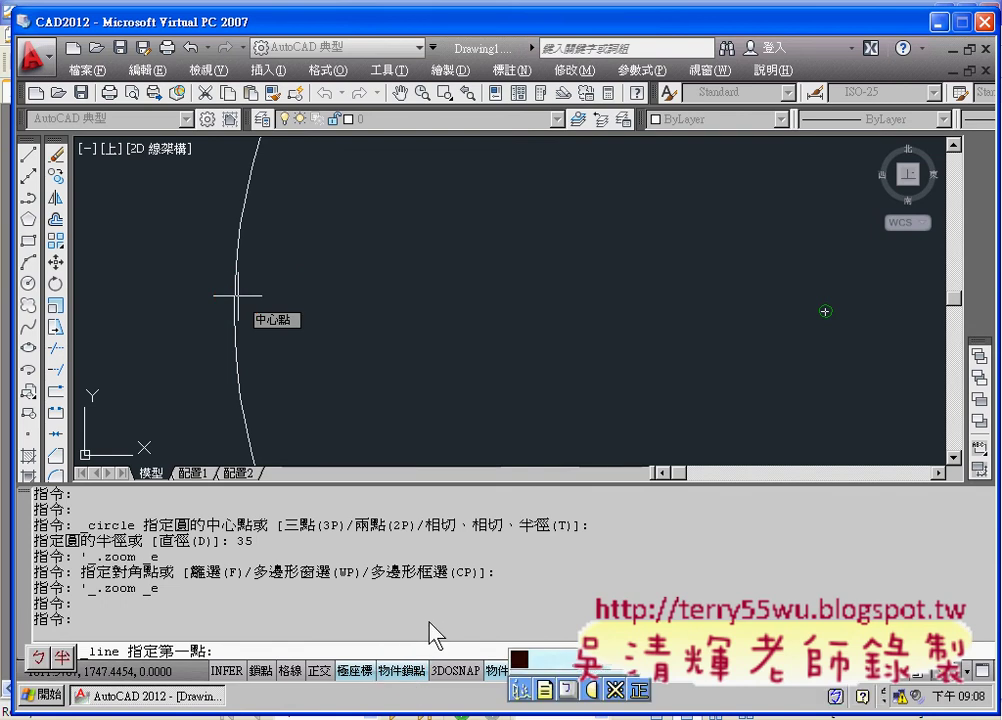
# Step: Turn on the Quadrant (四分點) object snap from the Object Snap button's menu
pyautogui.rightClick(403, 672)
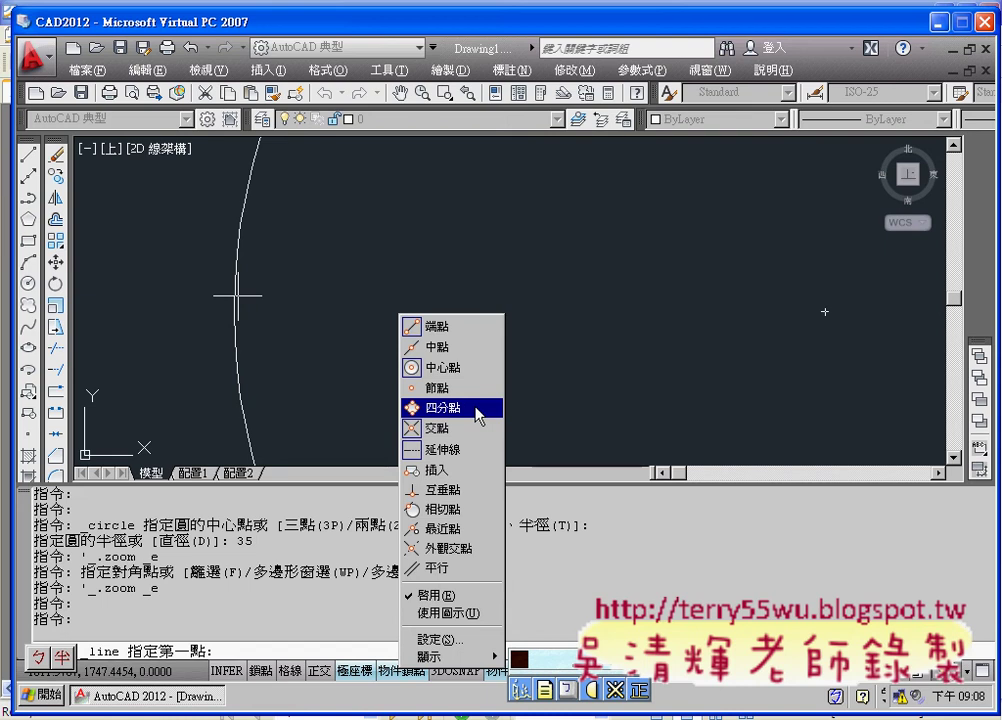
pyautogui.click(477, 412)
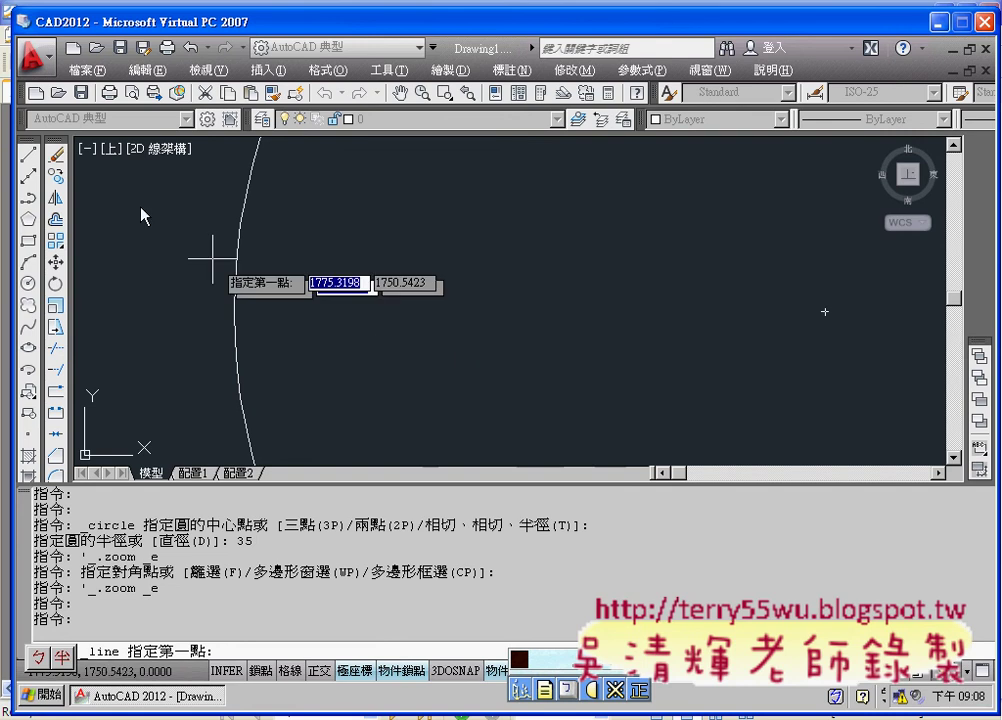
# Step: Restart LINE and set its first point on the circle's left quadrant
pyautogui.click(30, 155)
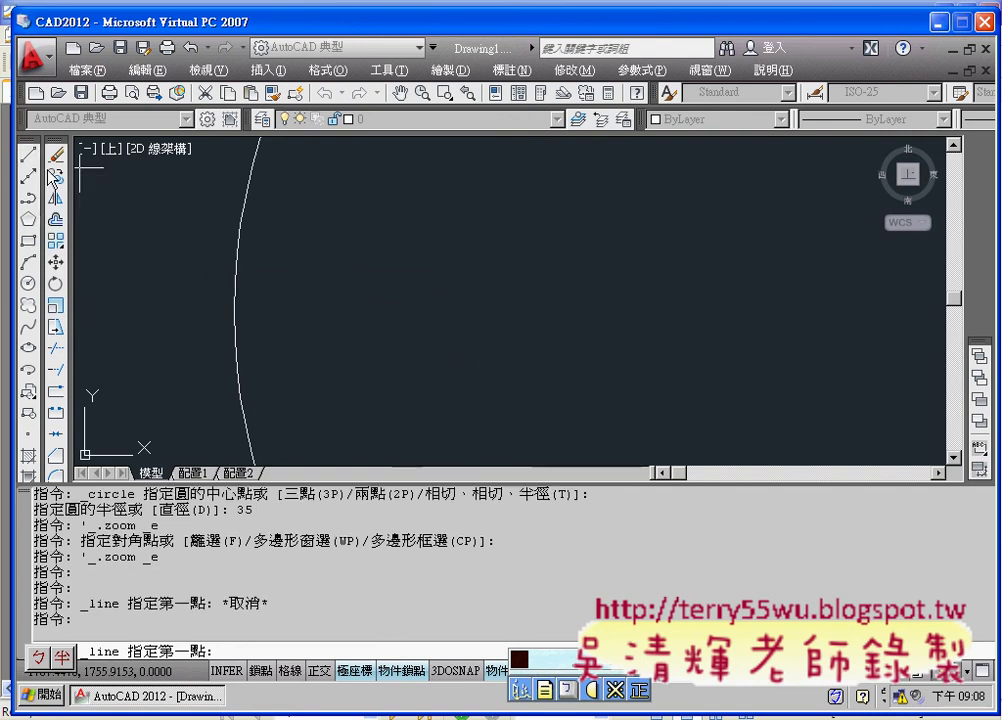
pyautogui.scroll(-5, 436, 335)
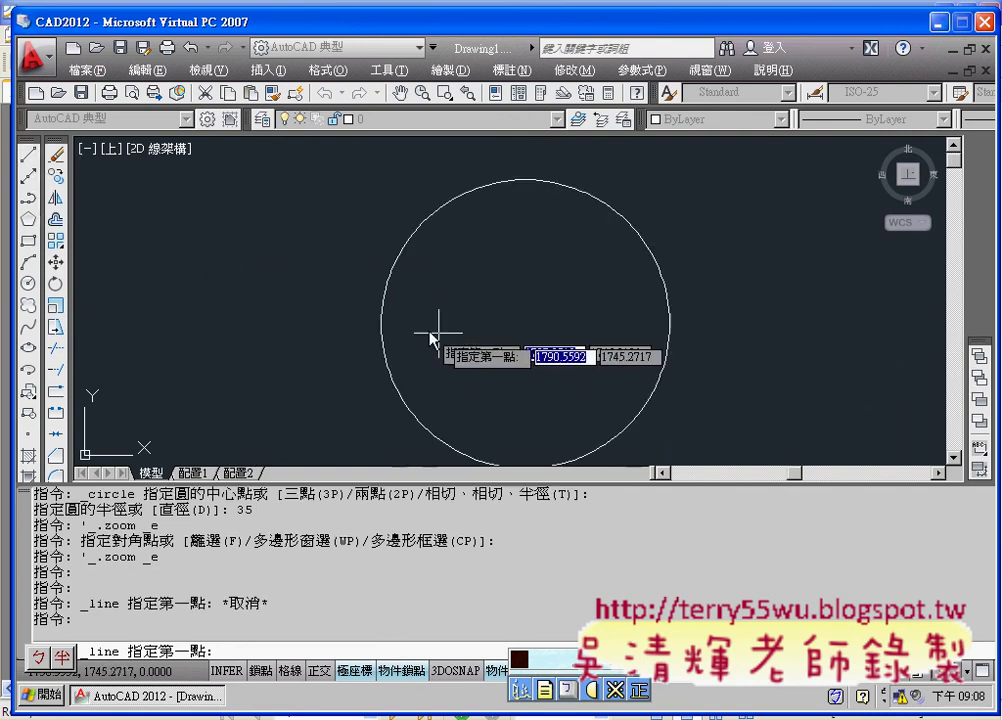
pyautogui.scroll(2, 505, 290)
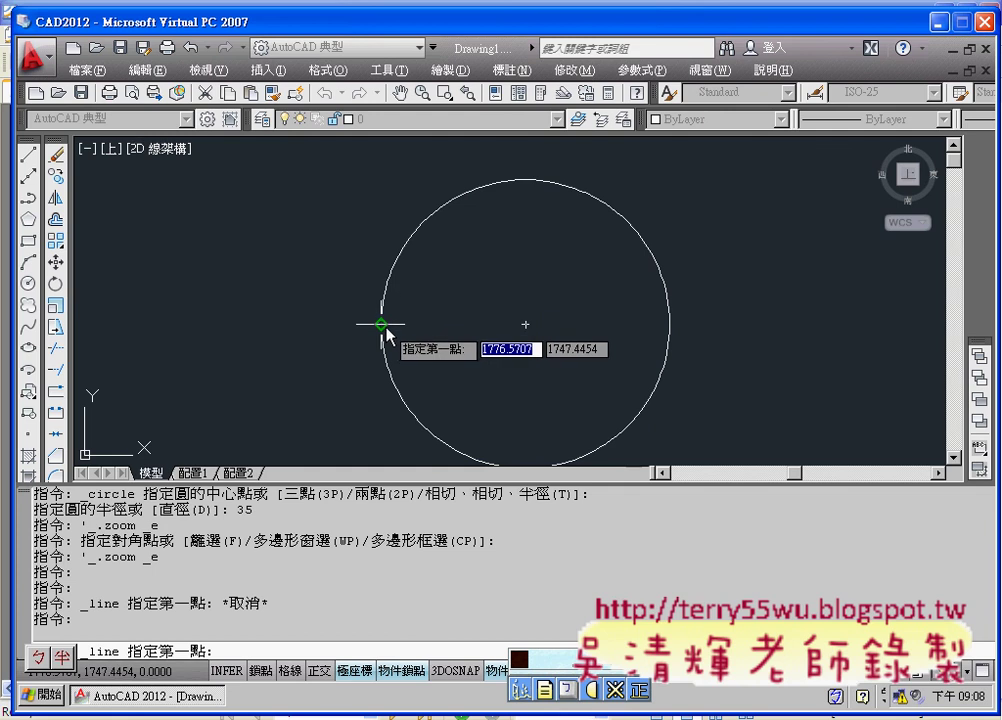
pyautogui.scroll(3, 381, 324)
pyautogui.scroll(2, 376, 324)
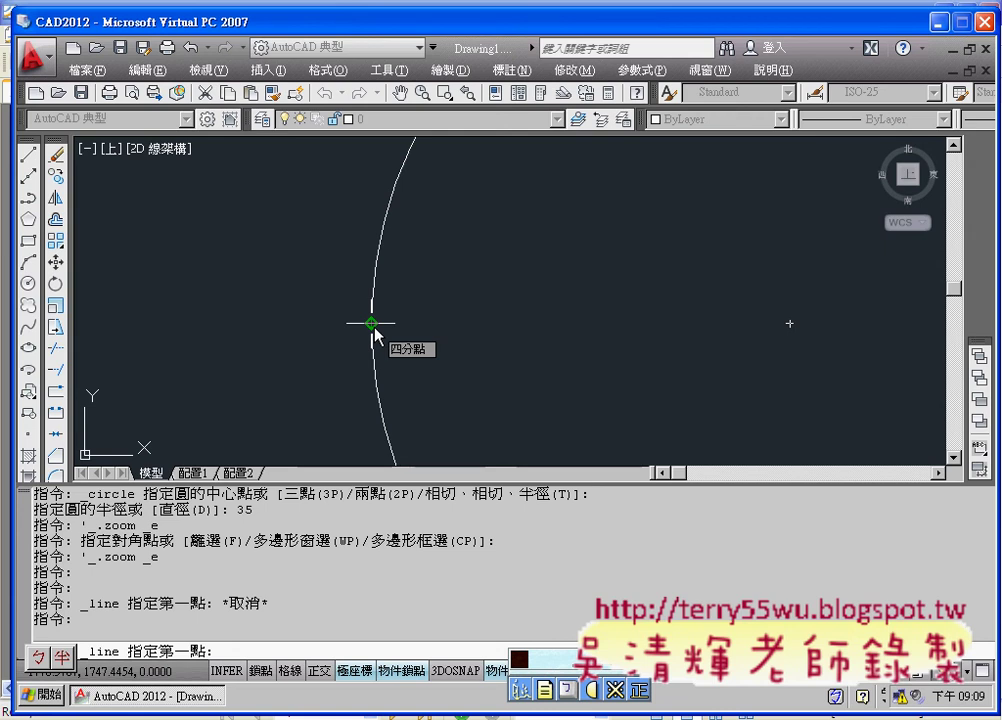
pyautogui.click(371, 323)
# Step: Draw a horizontal line of length 70/6 rightward from the left quadrant
pyautogui.scroll(-2, 562, 325)
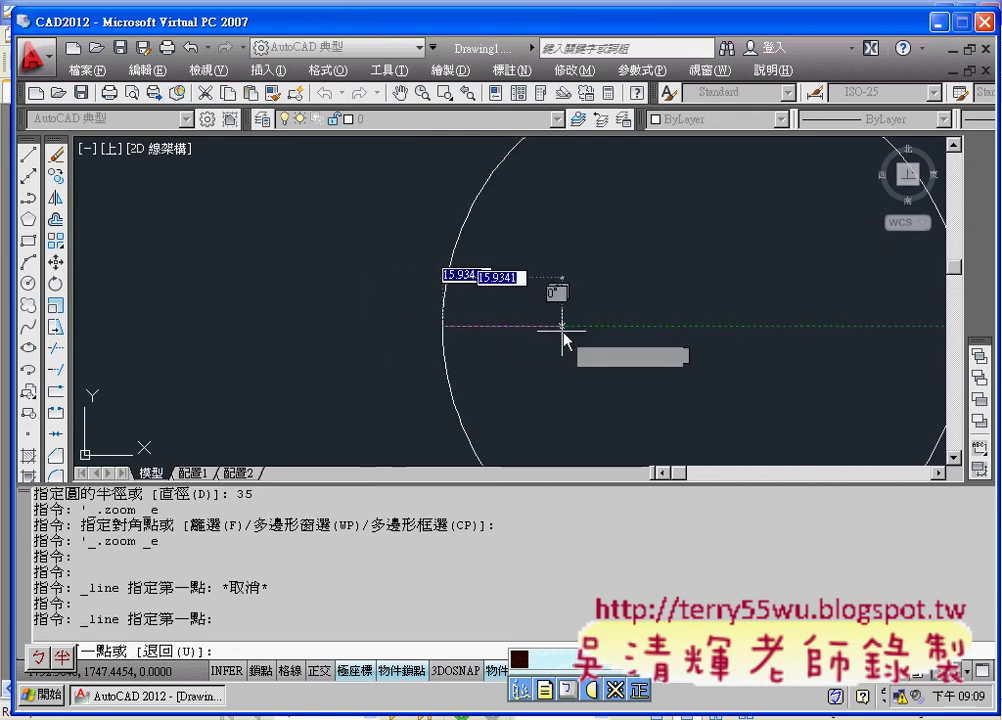
pyautogui.moveTo(562, 325); pyautogui.dragTo(380, 331, button='middle')
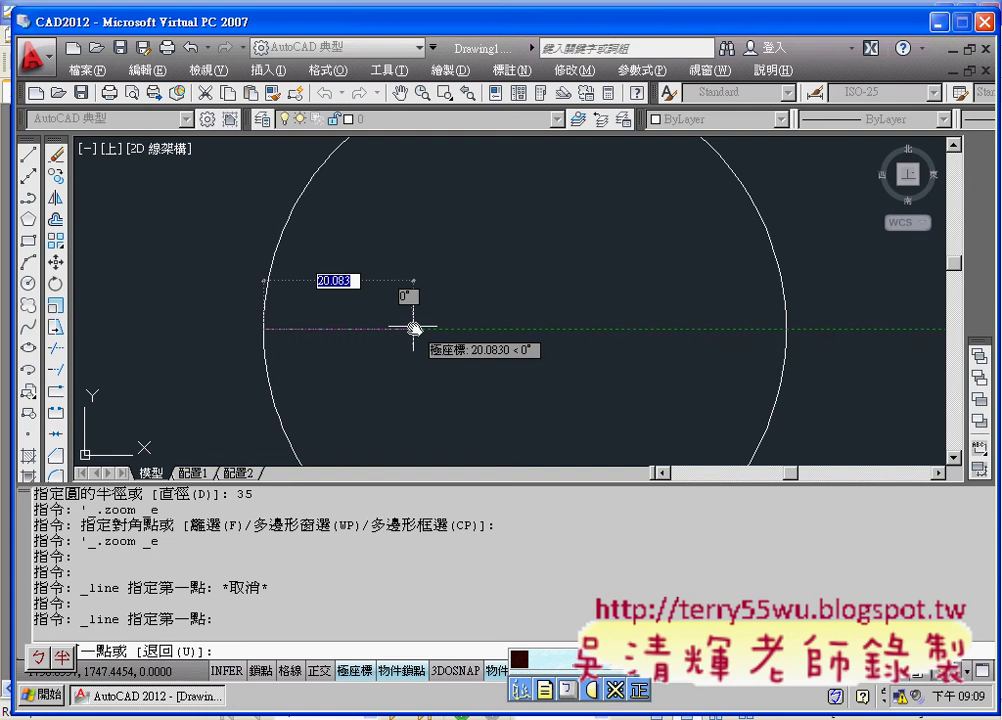
pyautogui.press('BackSpace')
pyautogui.write('0')
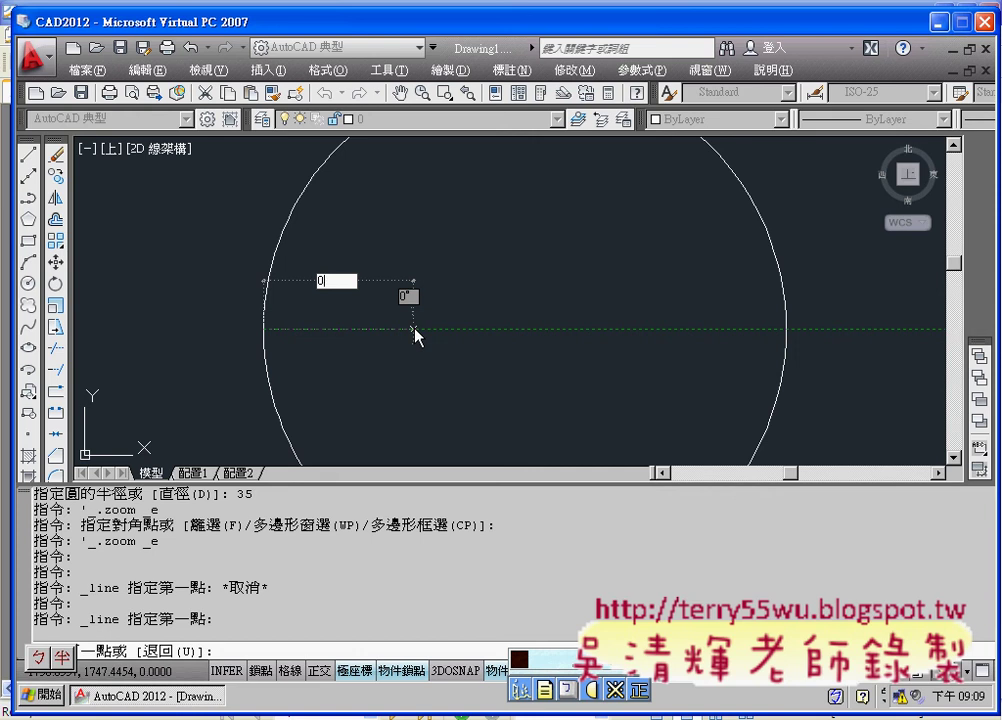
pyautogui.press('BackSpace')
pyautogui.write('70')
pyautogui.write('/6')
pyautogui.press('Return')
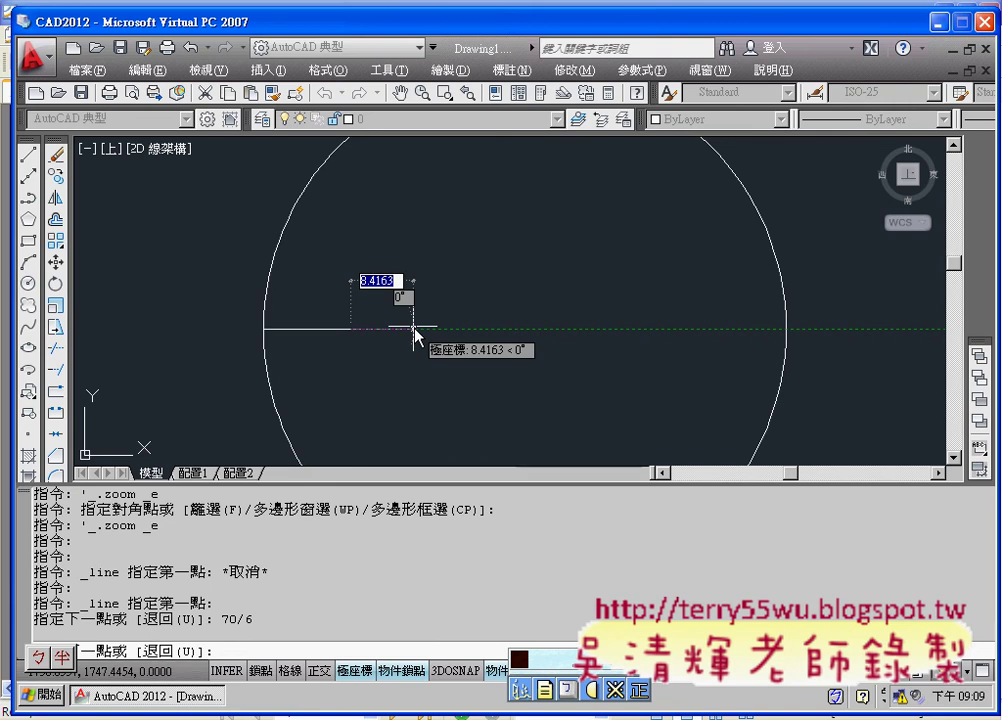
pyautogui.press('Escape')
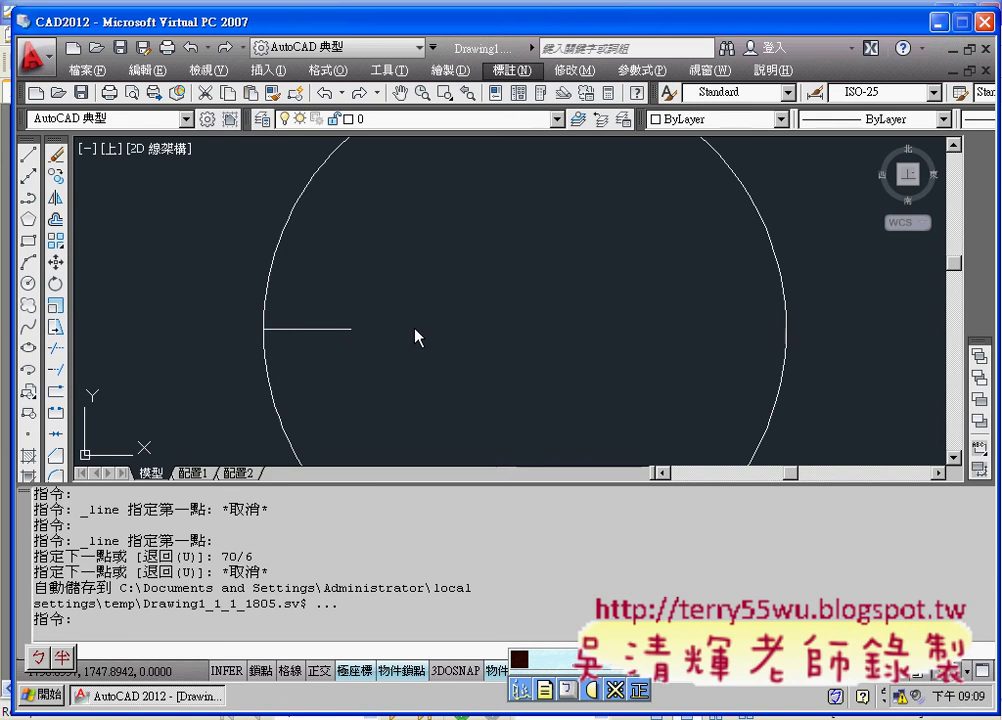
# Step: Pan and zoom to bring the new line and the whole circle into view
pyautogui.moveTo(407, 340); pyautogui.dragTo(476, 351, button='middle')
pyautogui.scroll(3, 393, 345)
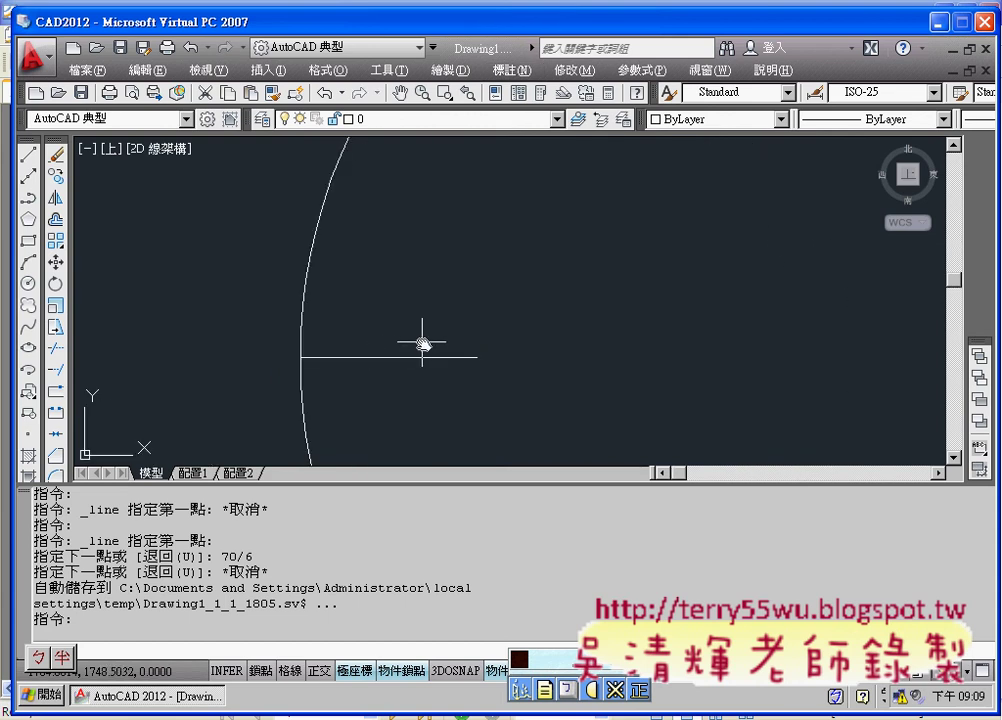
pyautogui.moveTo(422, 340); pyautogui.dragTo(366, 308, button='middle')
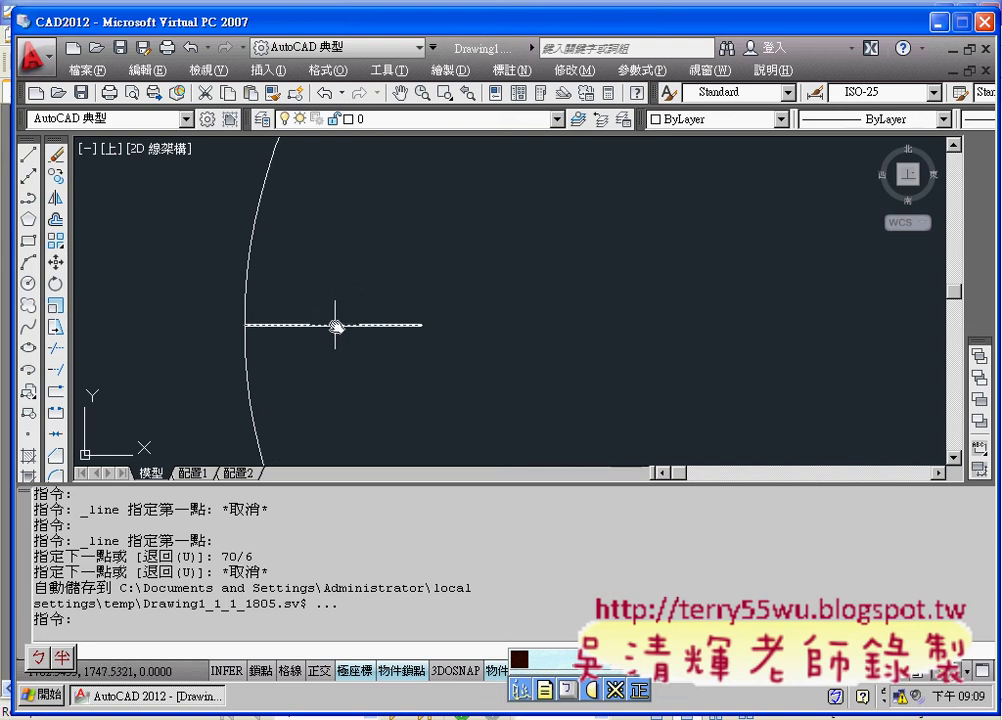
pyautogui.scroll(-2, 494, 334)
pyautogui.scroll(-2, 505, 331)
pyautogui.moveTo(548, 338); pyautogui.dragTo(427, 338, button='middle')
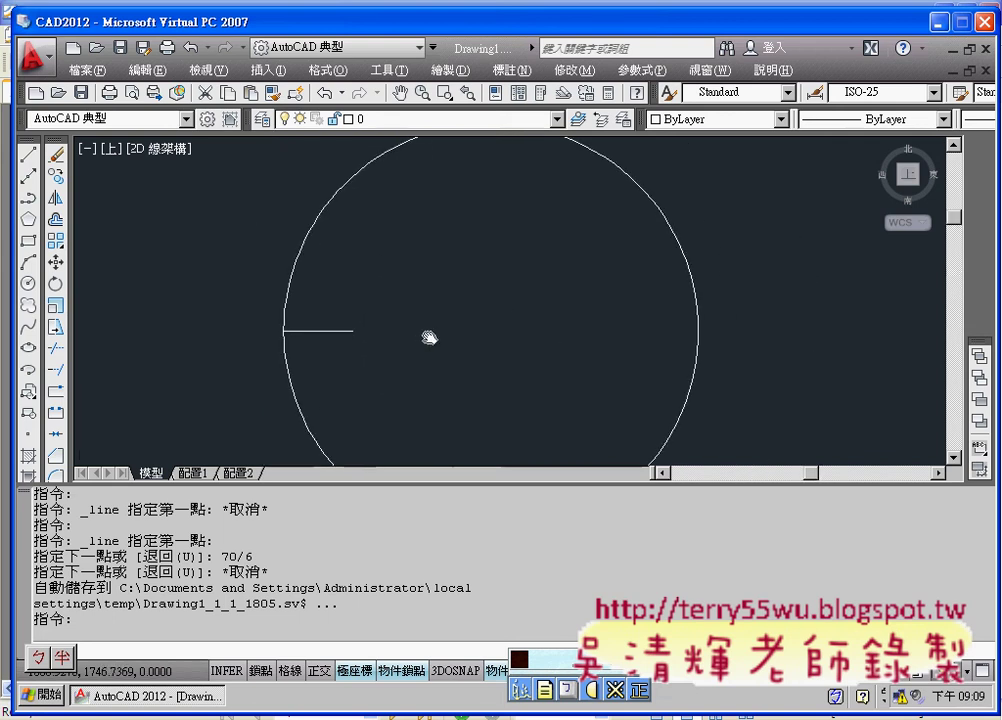
# Step: Start the CIRCLE command and enable the Midpoint object snap
pyautogui.click(30, 286)
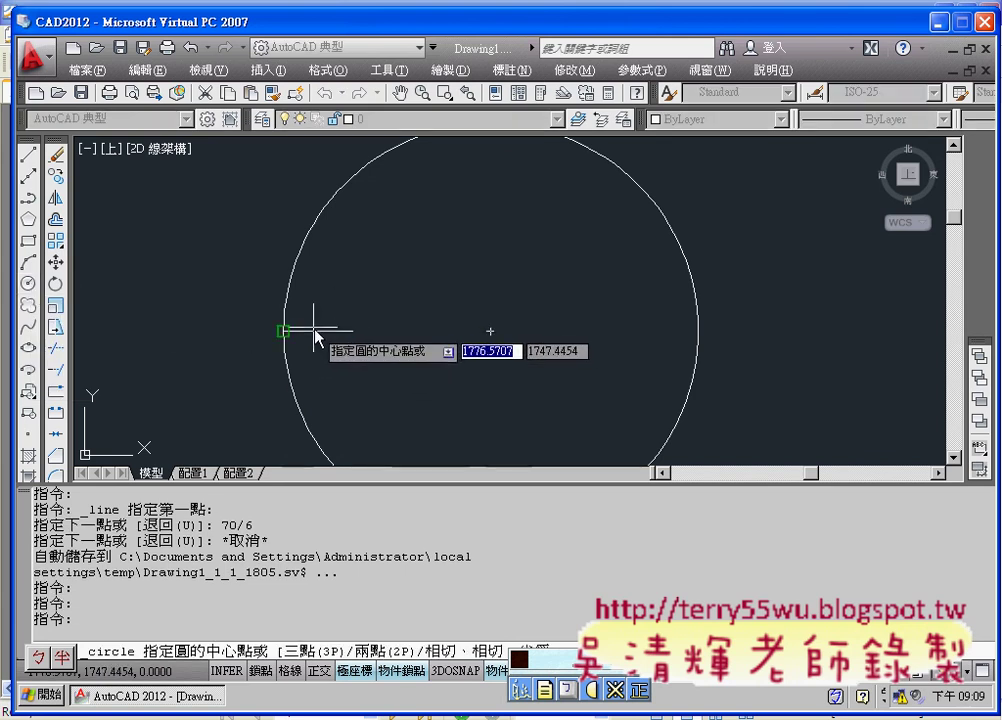
pyautogui.scroll(5, 362, 331)
pyautogui.scroll(-1, 369, 331)
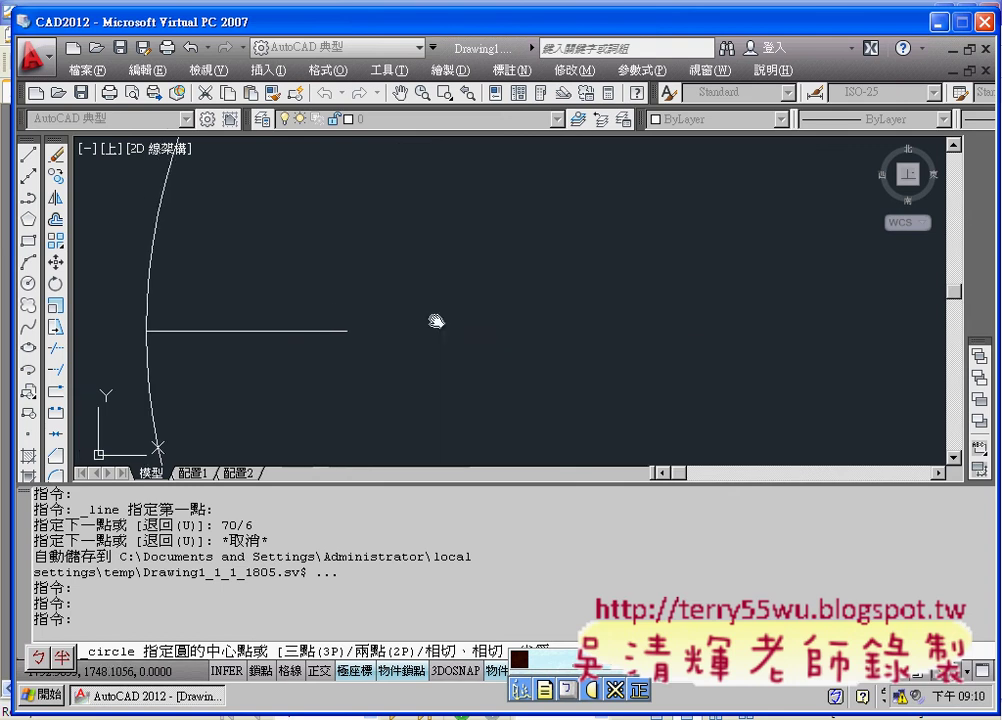
pyautogui.scroll(-2, 335, 290)
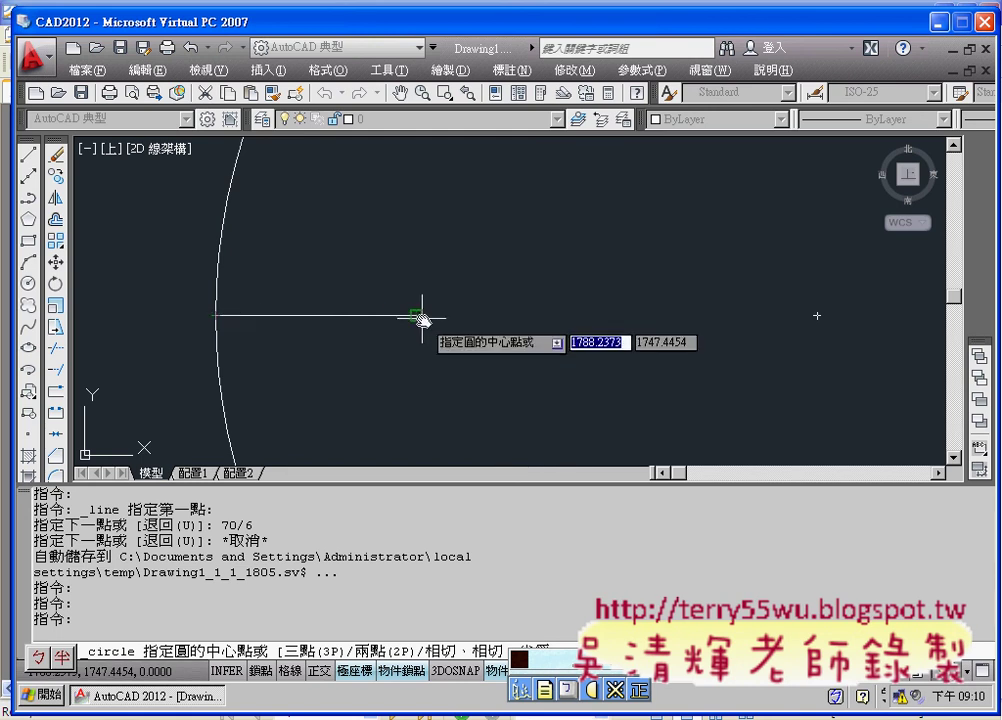
pyautogui.scroll(-5, 416, 317)
pyautogui.moveTo(465, 313)
pyautogui.mouseDown(button='middle')
pyautogui.moveTo(398, 286)
pyautogui.moveTo(290, 275)
pyautogui.mouseUp(button='middle')
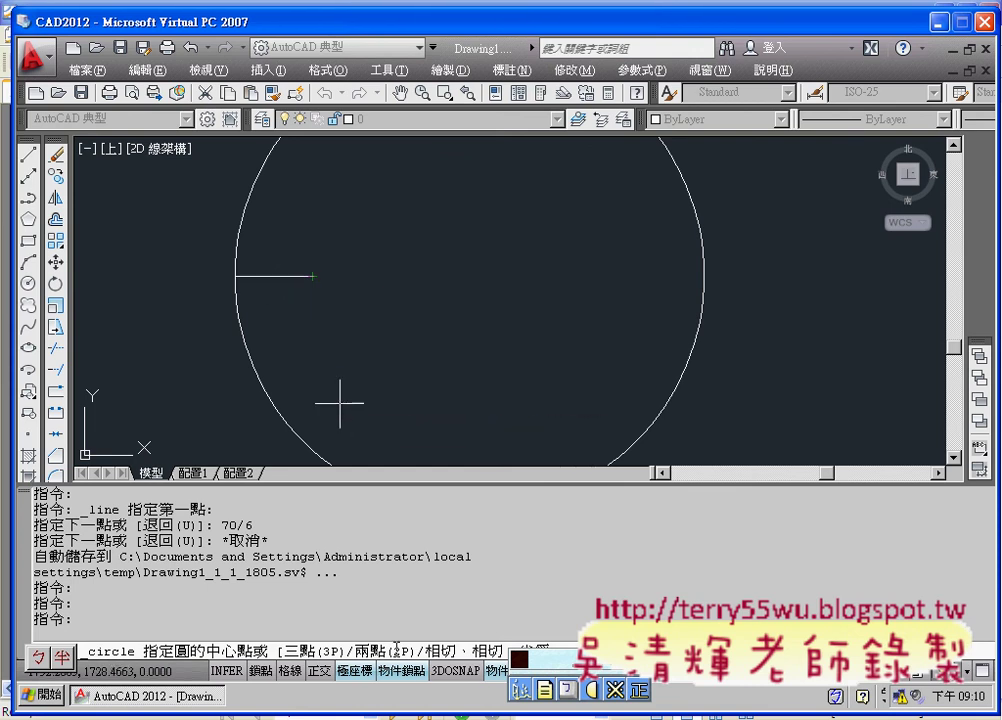
pyautogui.rightClick(406, 683)
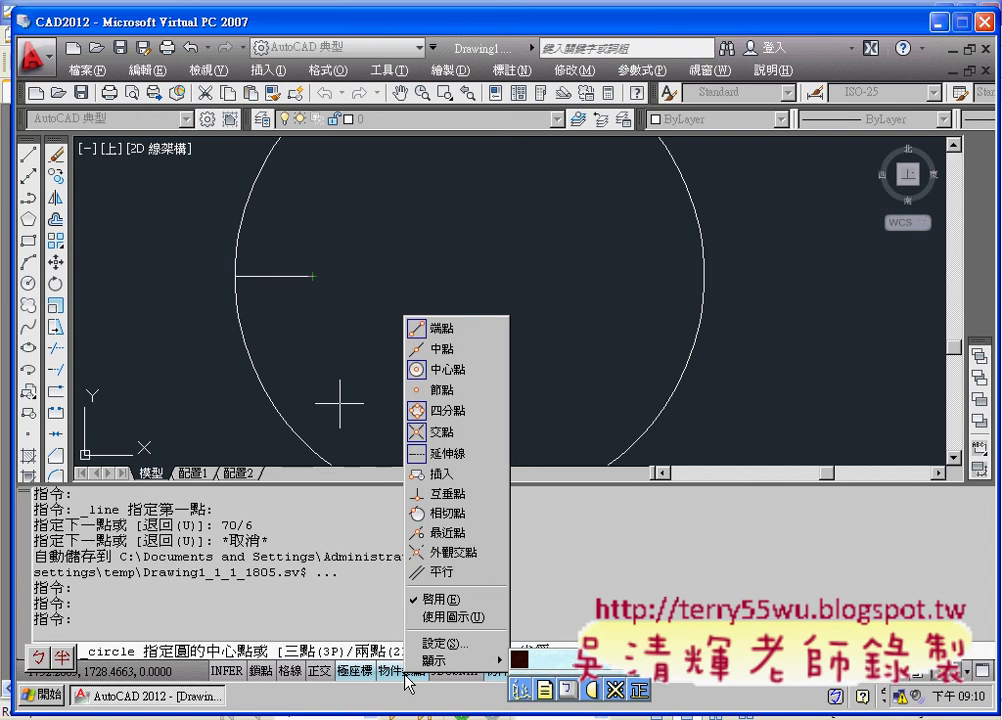
pyautogui.click(444, 350)
# Step: Centre the circle on the short line's midpoint with radius reaching its right end
pyautogui.moveTo(339, 328); pyautogui.dragTo(404, 374, button='middle')
pyautogui.scroll(3, 369, 358)
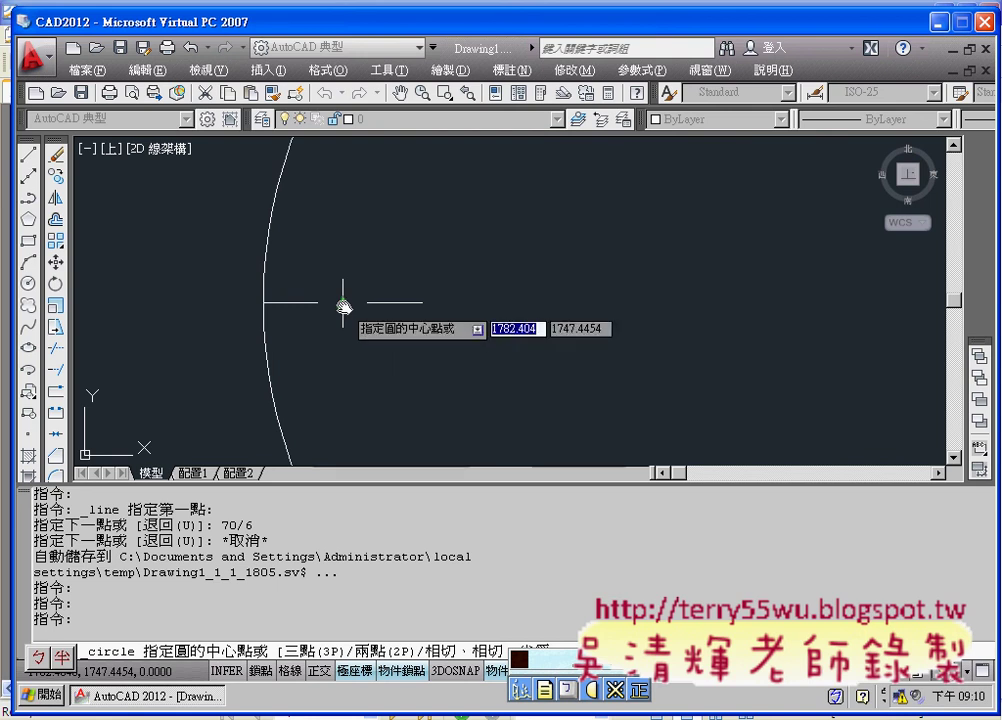
pyautogui.click(343, 306)
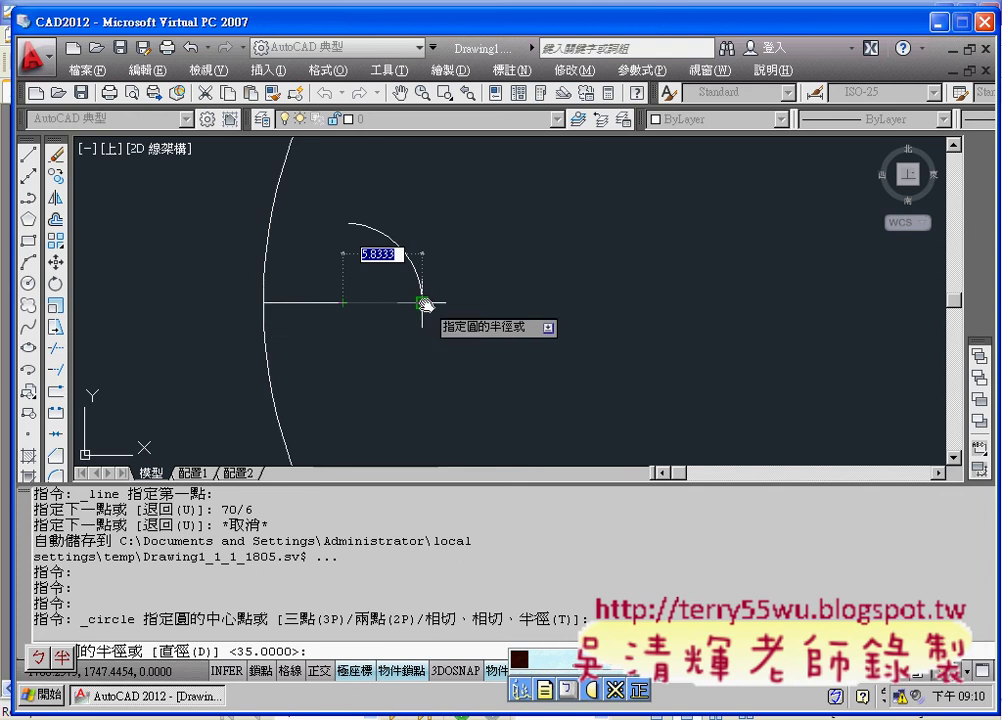
pyautogui.click(423, 303)
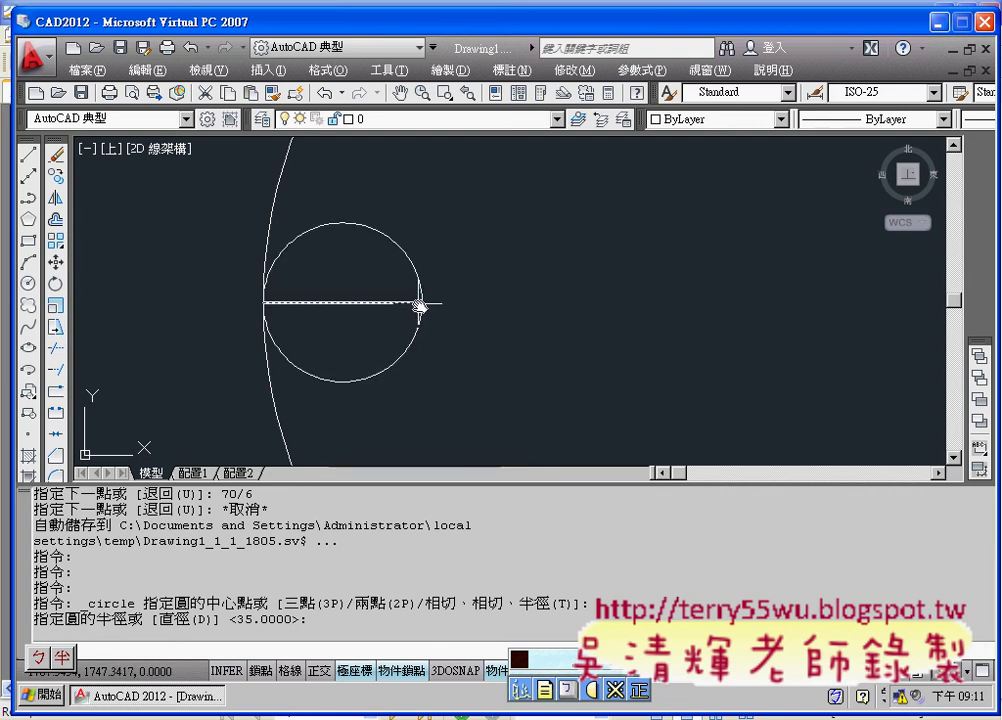
# Step: Shrink the command window to four lines so the drawing area shows both circles
pyautogui.scroll(-4, 420, 305)
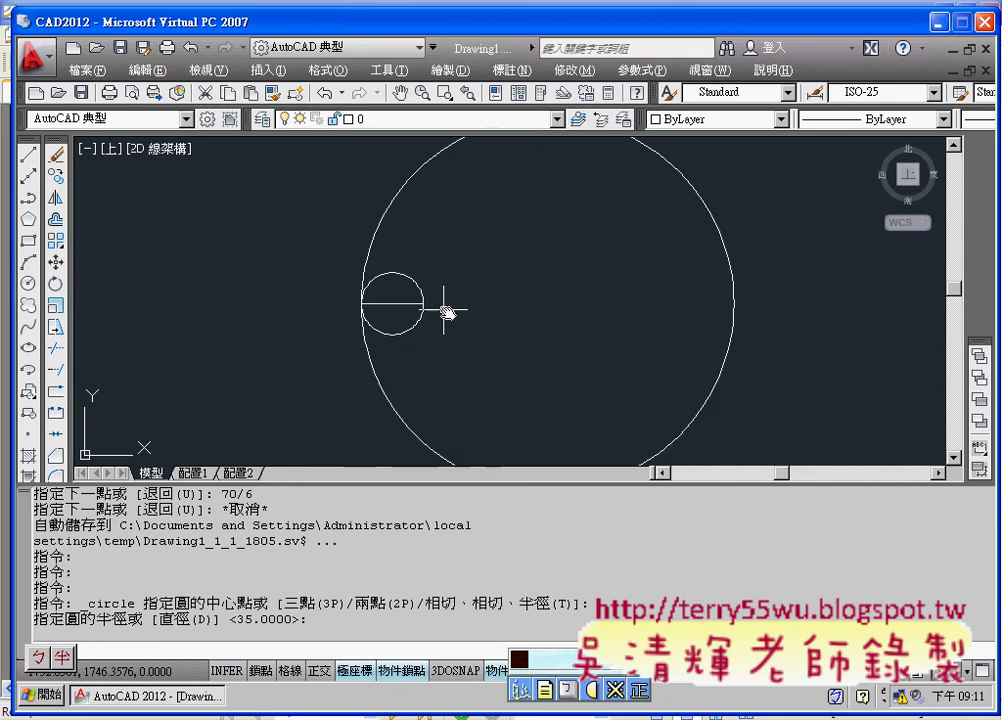
pyautogui.moveTo(447, 309); pyautogui.dragTo(423, 318, button='middle')
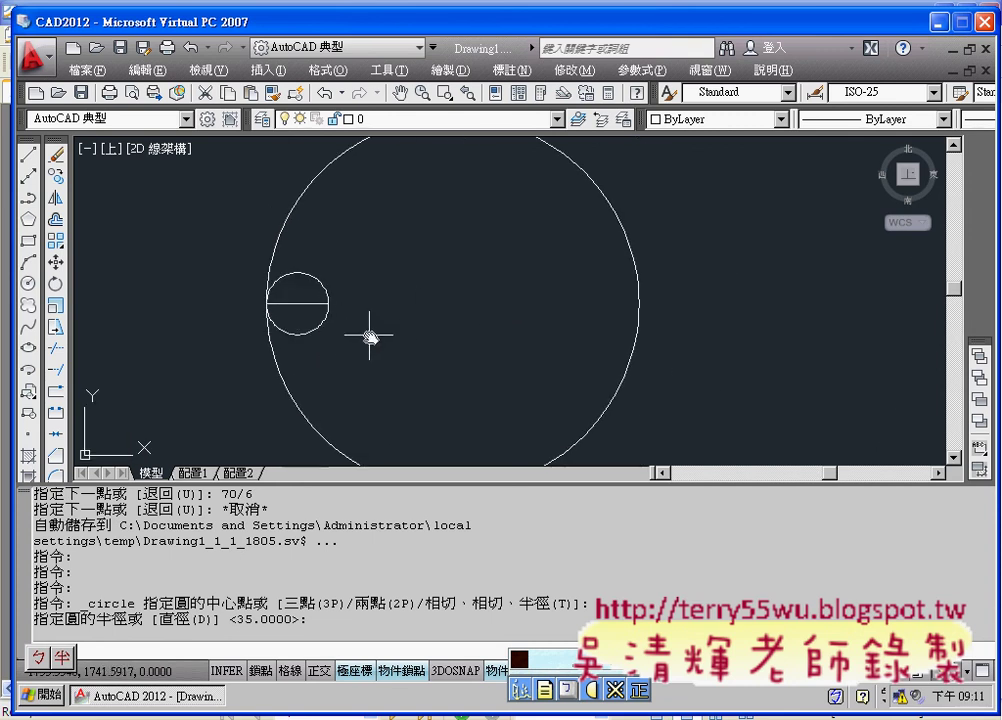
pyautogui.scroll(2, 370, 337)
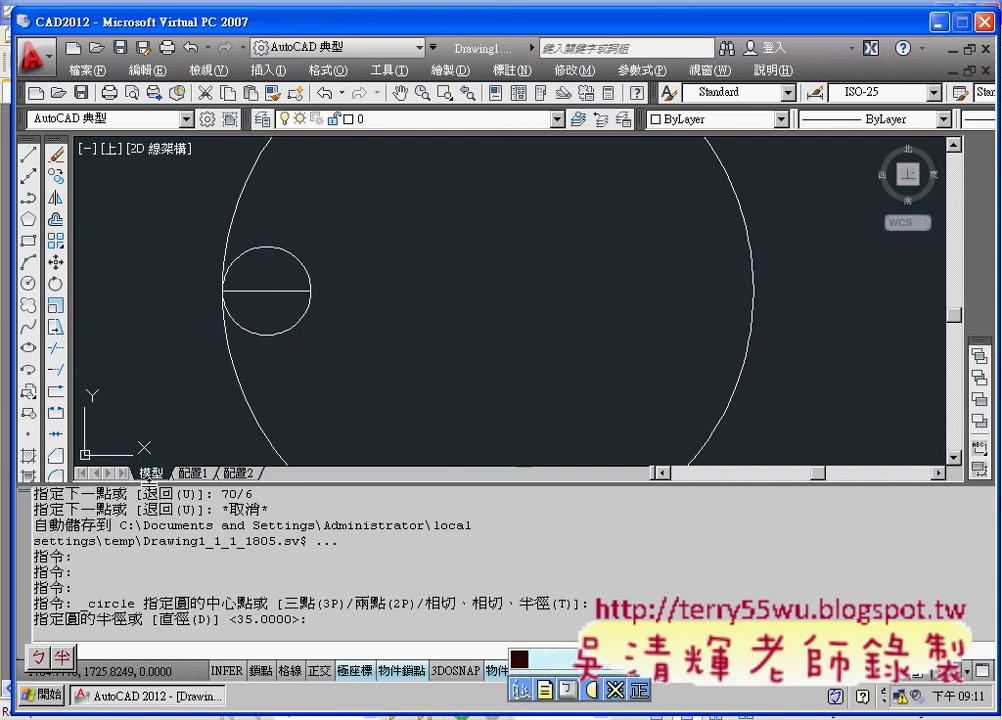
pyautogui.moveTo(147, 481); pyautogui.dragTo(143, 560)
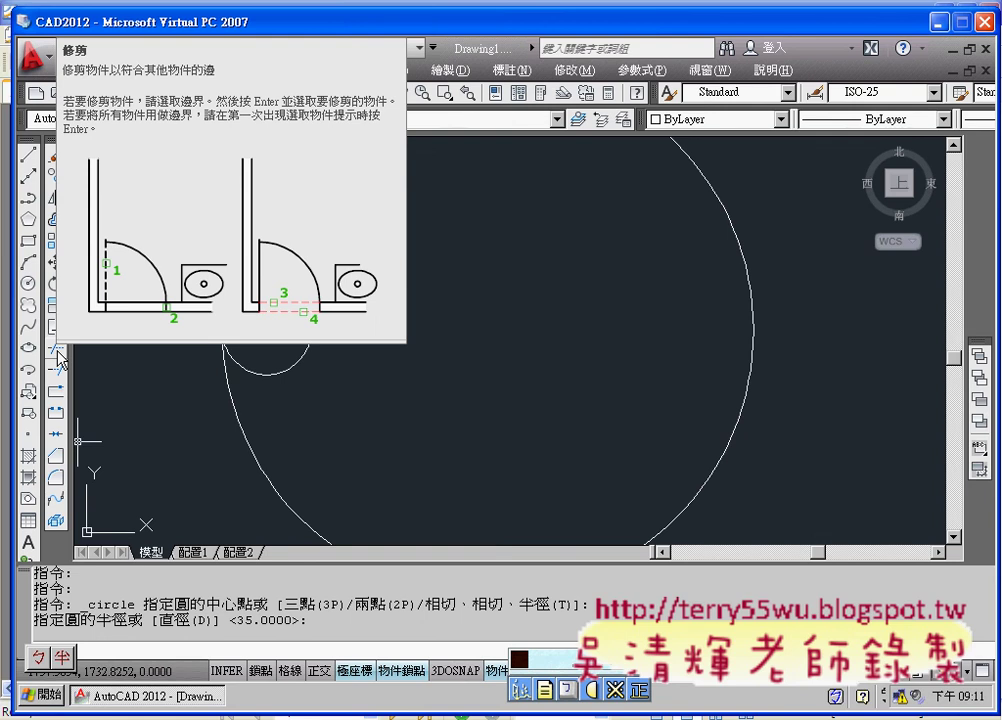
# Step: Trim the small circle's lower half, leaving a semicircle on the 70/6 line
pyautogui.click(58, 349)
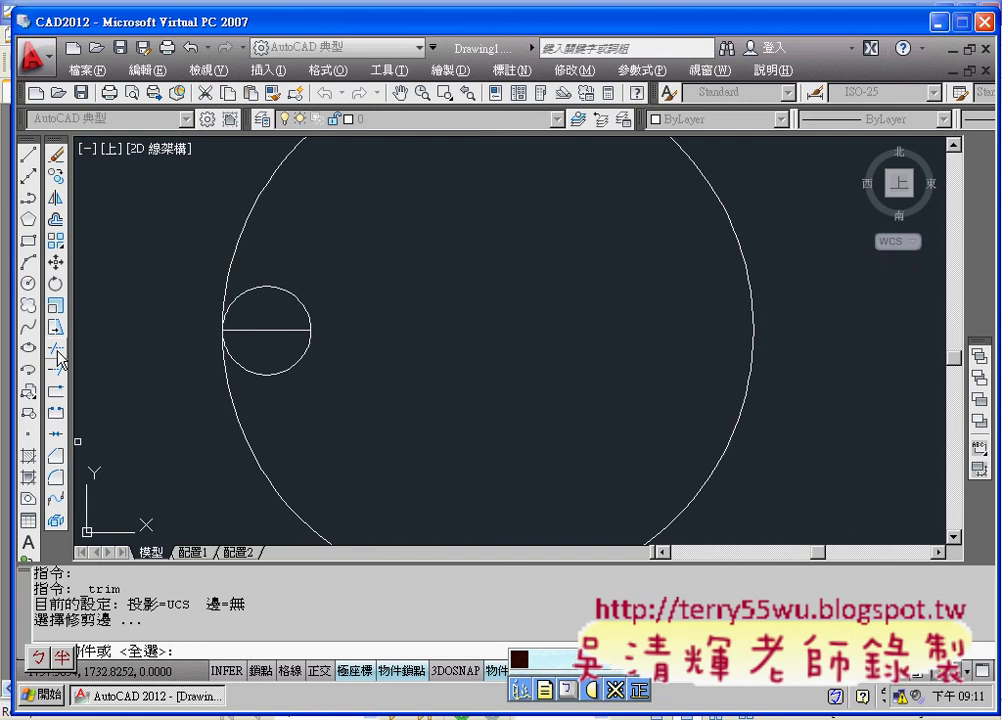
pyautogui.press('Return')
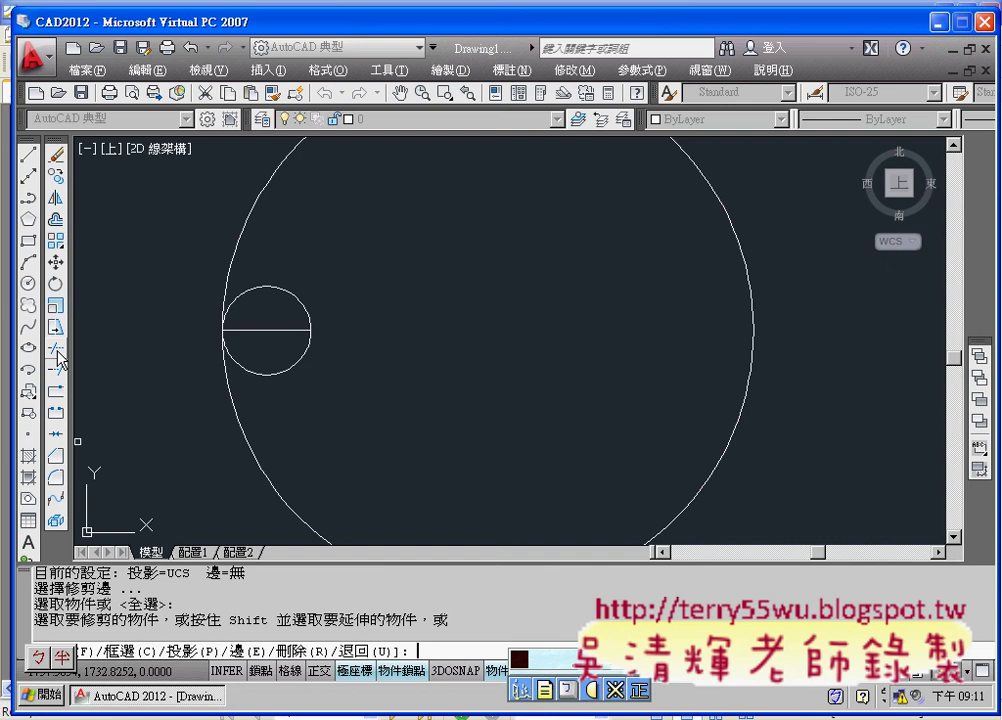
pyautogui.click(295, 364)
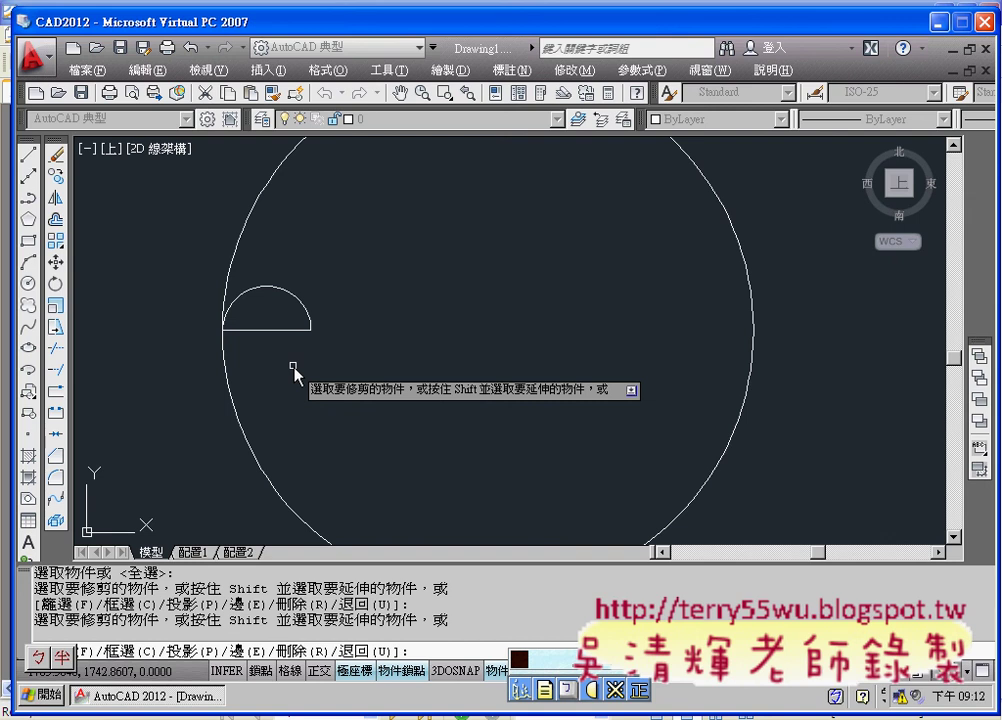
pyautogui.press('Escape')
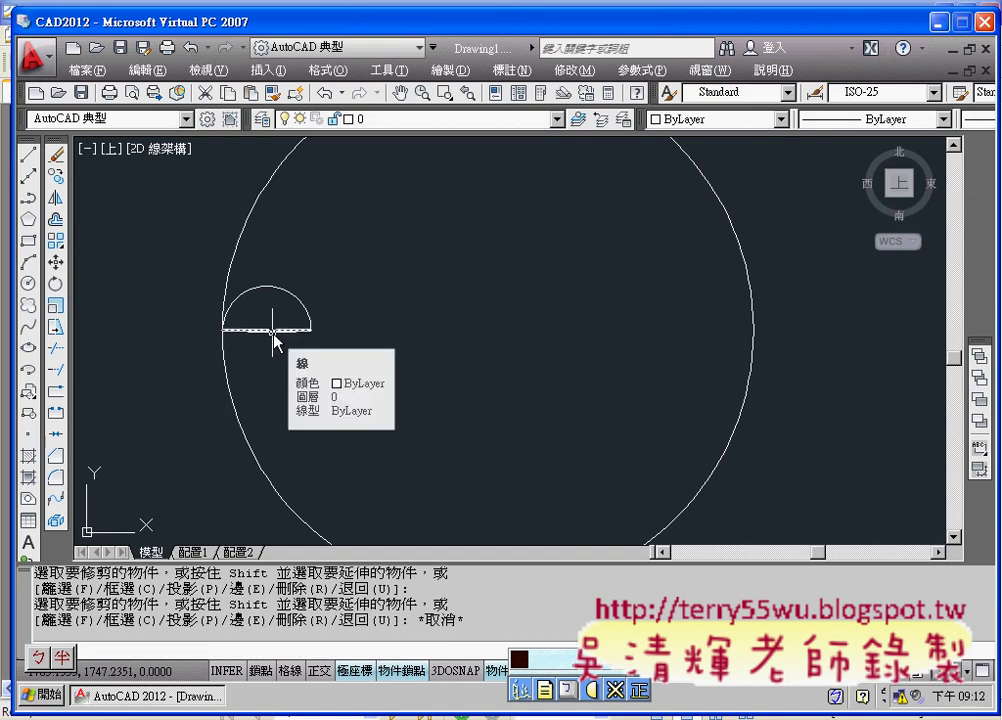
pyautogui.click(272, 331)
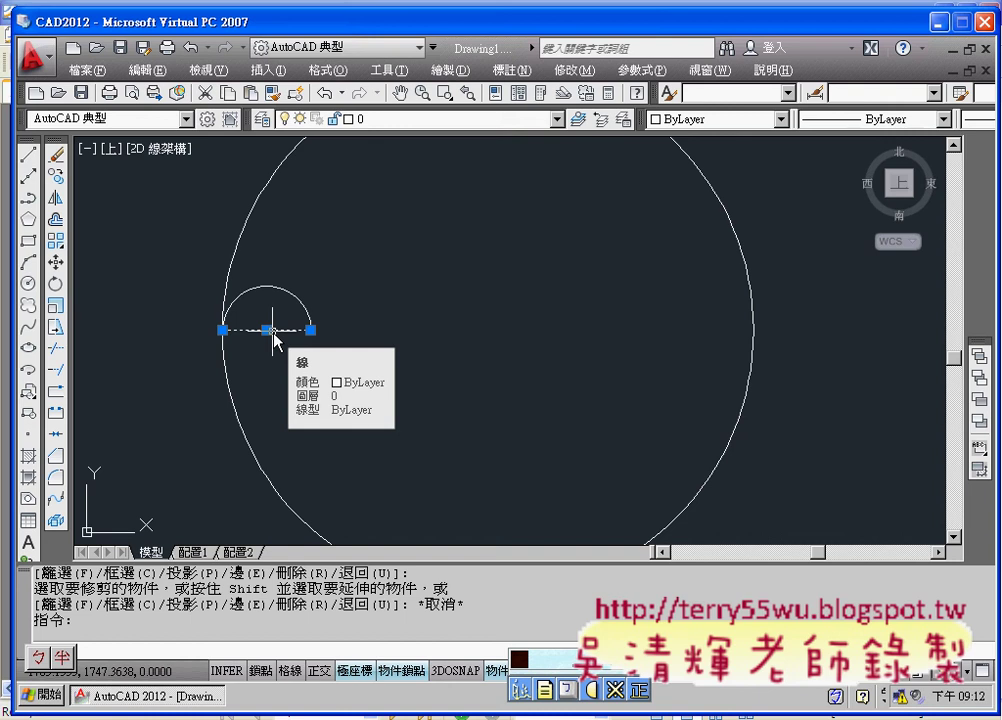
# Step: Erase the 70/6 base line, leaving just the small semicircular arc inside the radius-35 circle
pyautogui.click(57, 156)
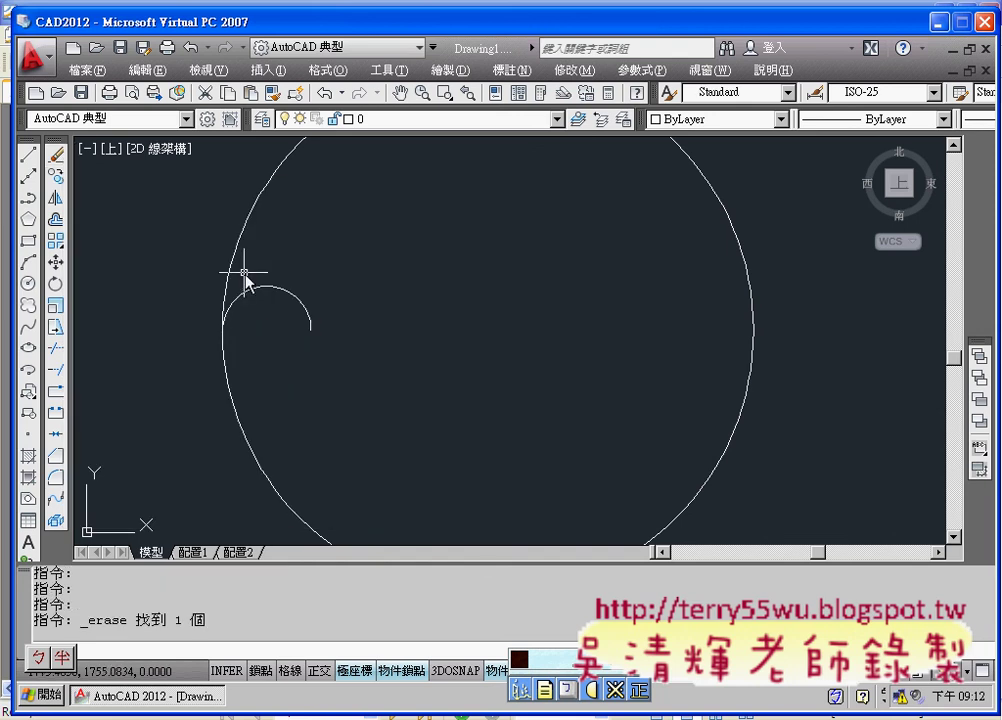
pyautogui.scroll(-2, 409, 324)
pyautogui.moveTo(409, 324); pyautogui.dragTo(390, 347, button='middle')
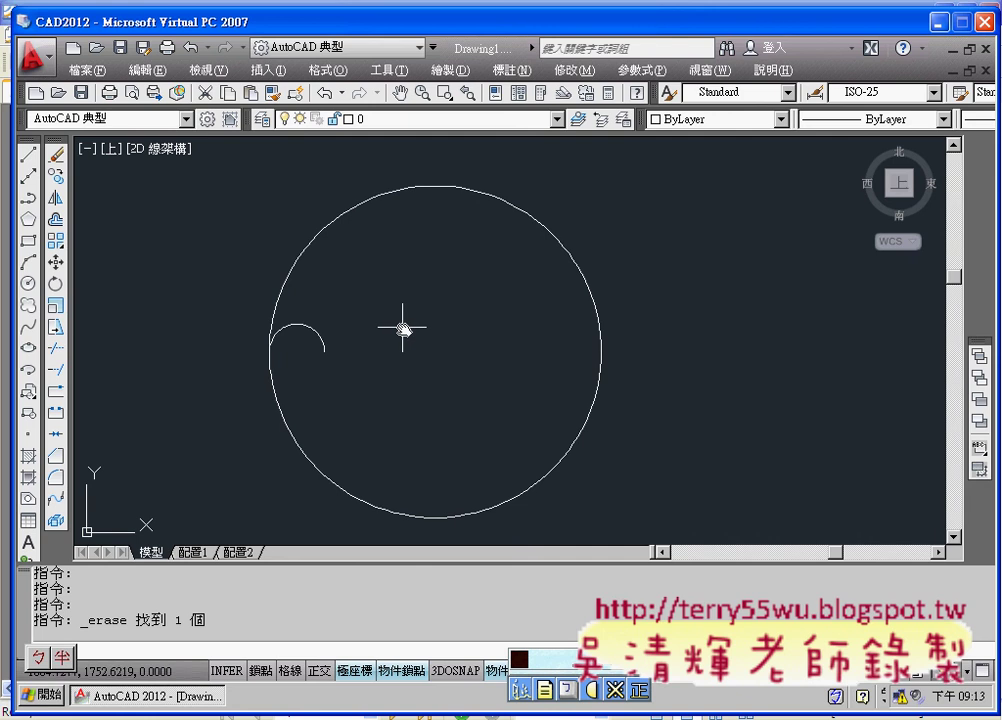
pyautogui.scroll(2, 404, 330)
pyautogui.moveTo(370, 356); pyautogui.dragTo(373, 320, button='middle')
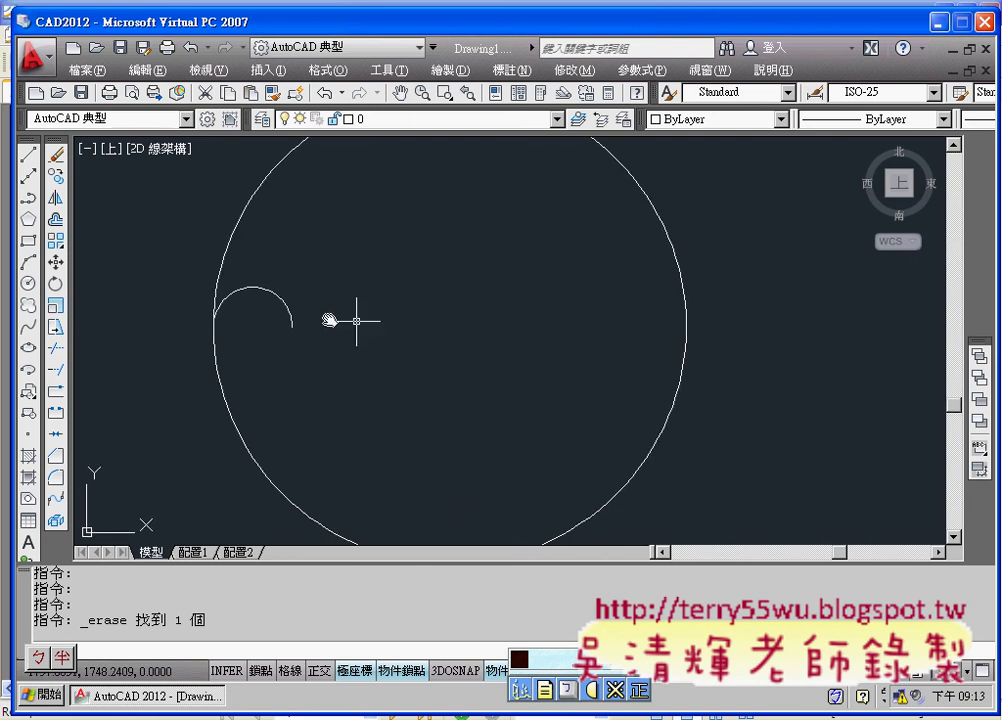
# Step: Draw a 70/3-long horizontal line from the big circle's left quadrant past the small arc
pyautogui.click(28, 157)
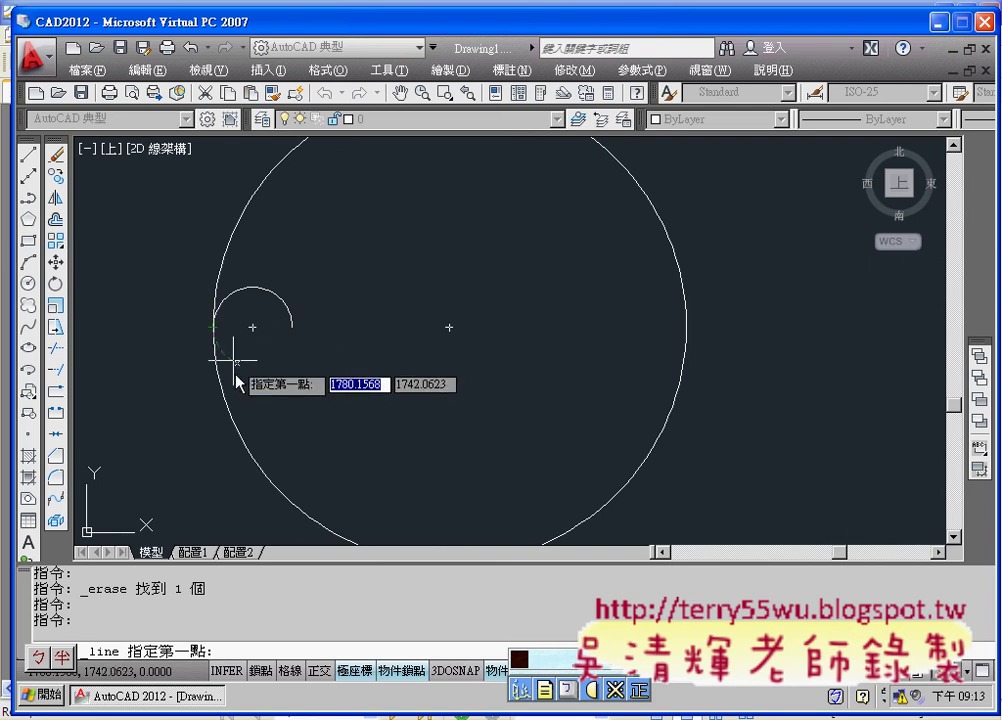
pyautogui.scroll(3, 226, 356)
pyautogui.click(198, 301)
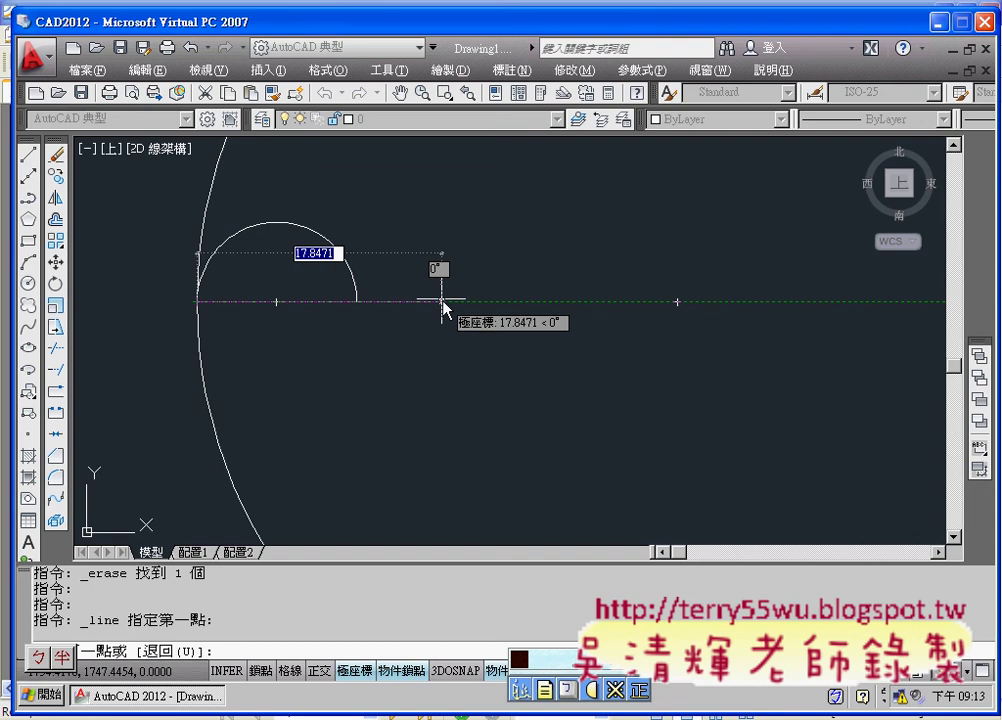
pyautogui.press('BackSpace')
pyautogui.write('0/')
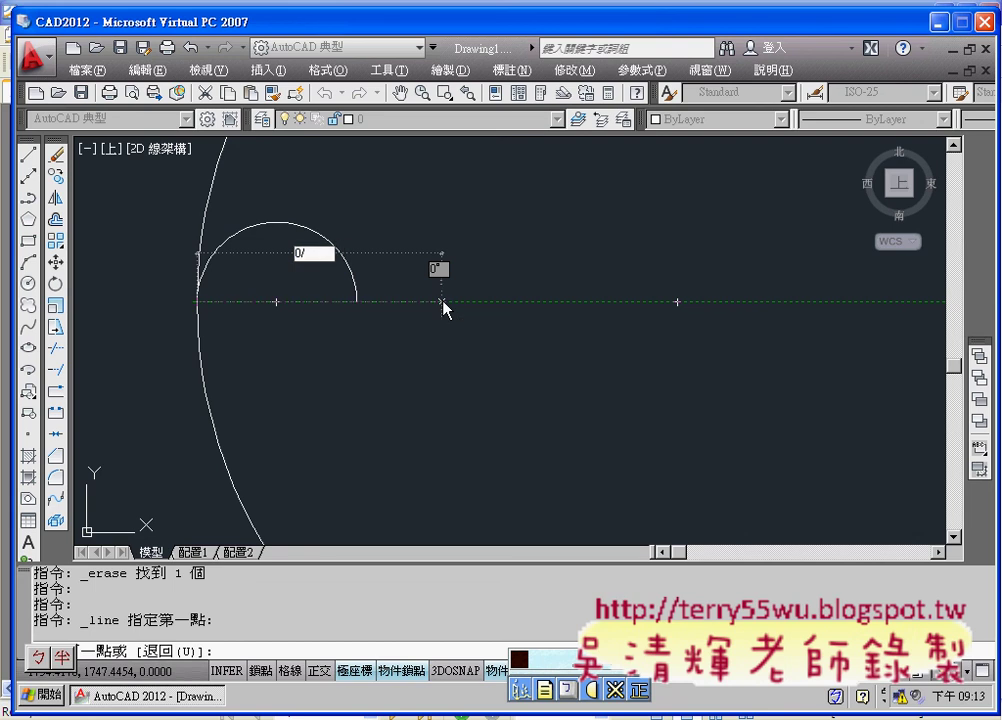
pyautogui.press('BackSpace')
pyautogui.write('70/')
pyautogui.write('3')
pyautogui.press('Return')
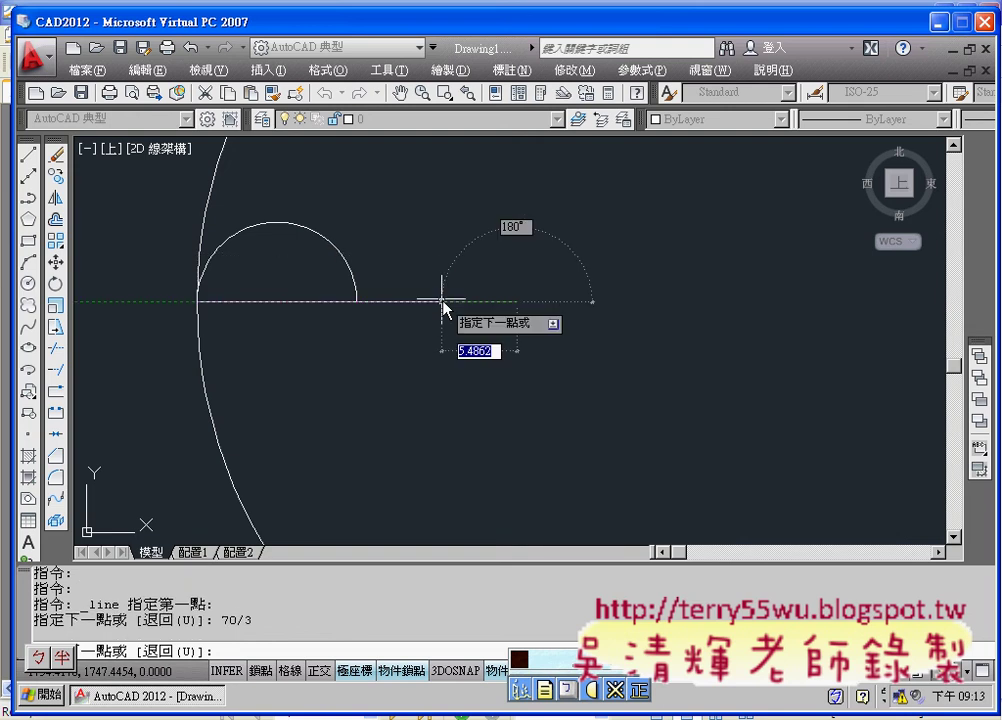
pyautogui.press('Return')
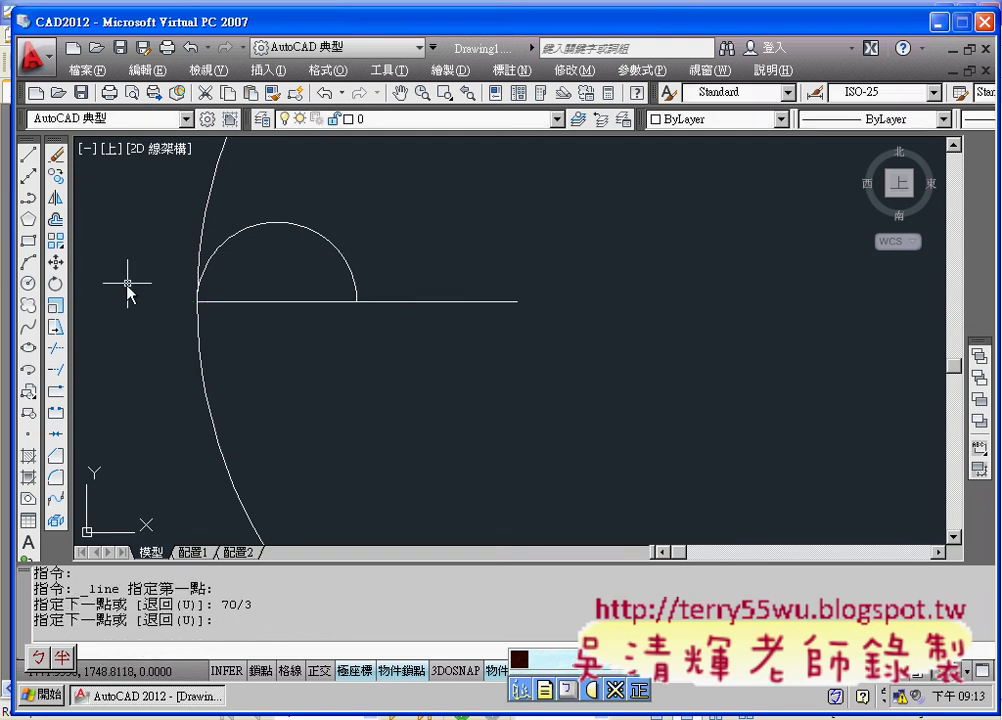
# Step: Draw a circle centred at the arc's right endpoint, reaching the 70/3 line's far end
pyautogui.click(28, 283)
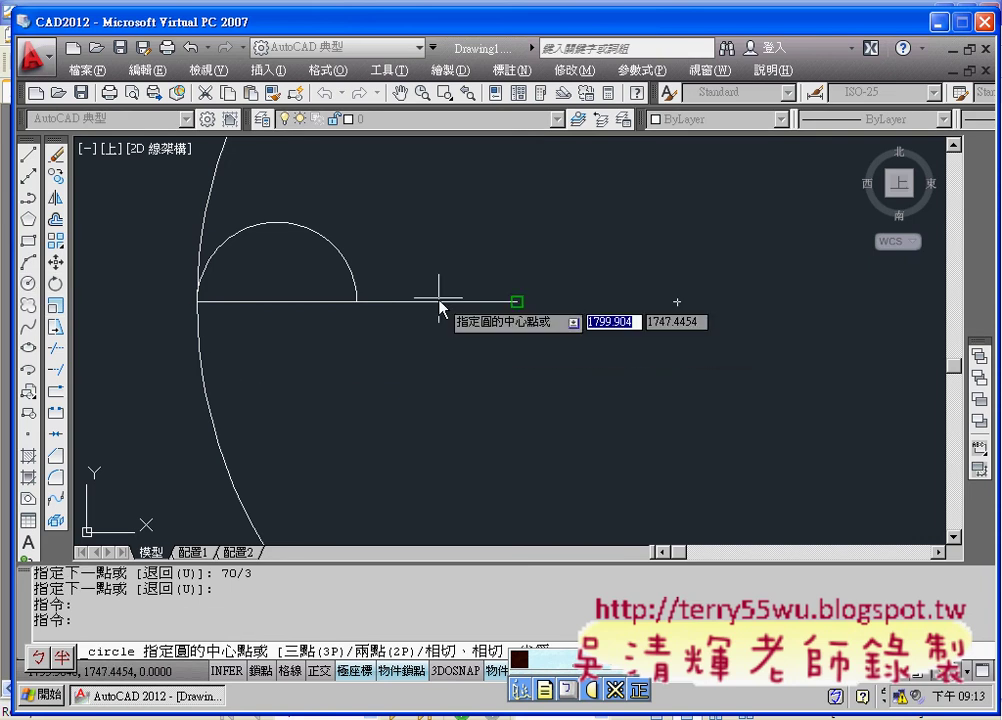
pyautogui.click(360, 302)
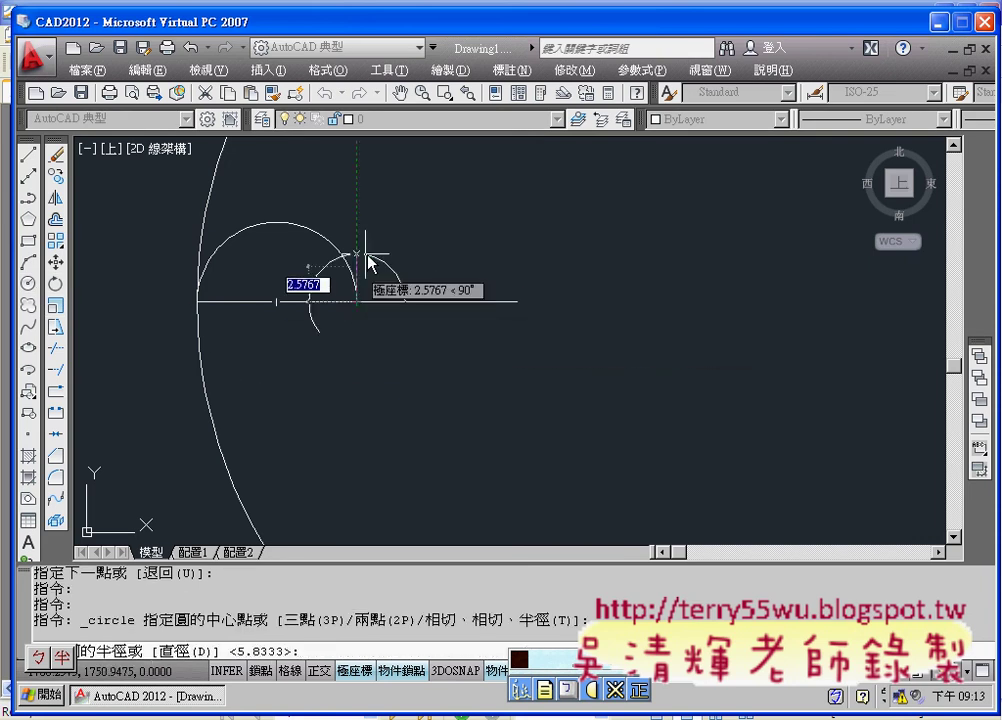
pyautogui.click(516, 302)
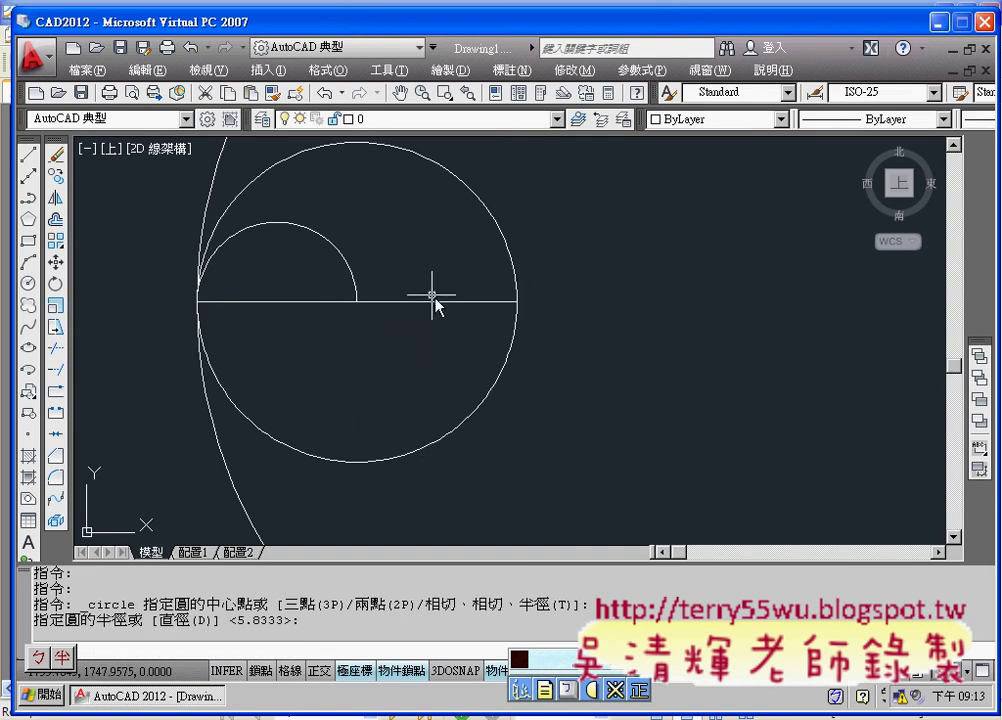
pyautogui.scroll(-1, 505, 345)
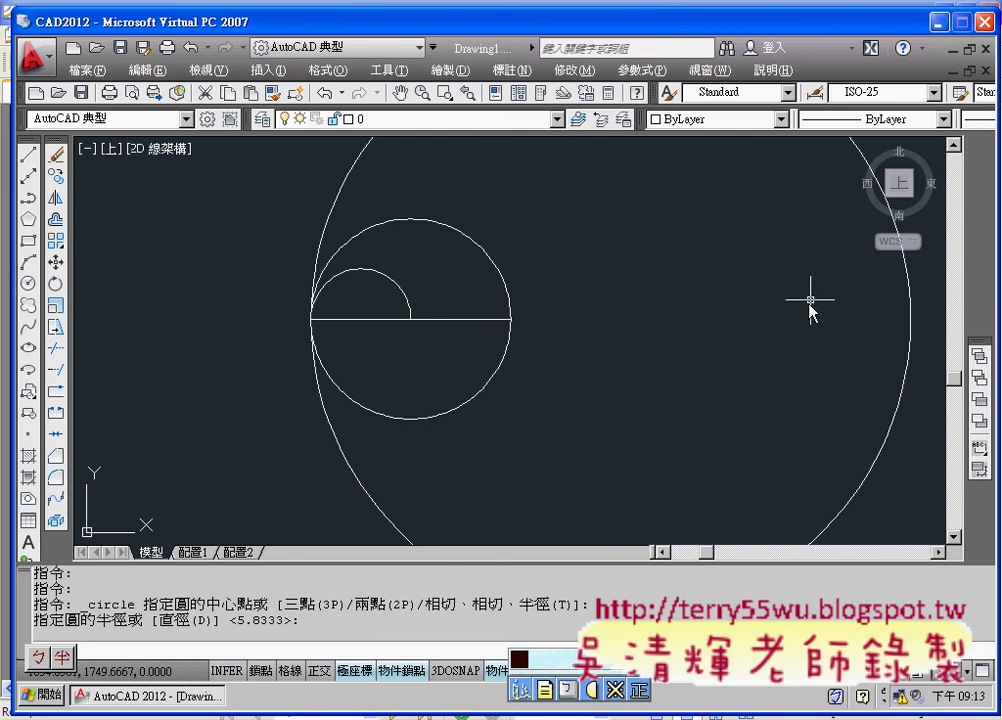
pyautogui.scroll(-2, 810, 297)
pyautogui.moveTo(745, 311); pyautogui.dragTo(366, 229, button='middle')
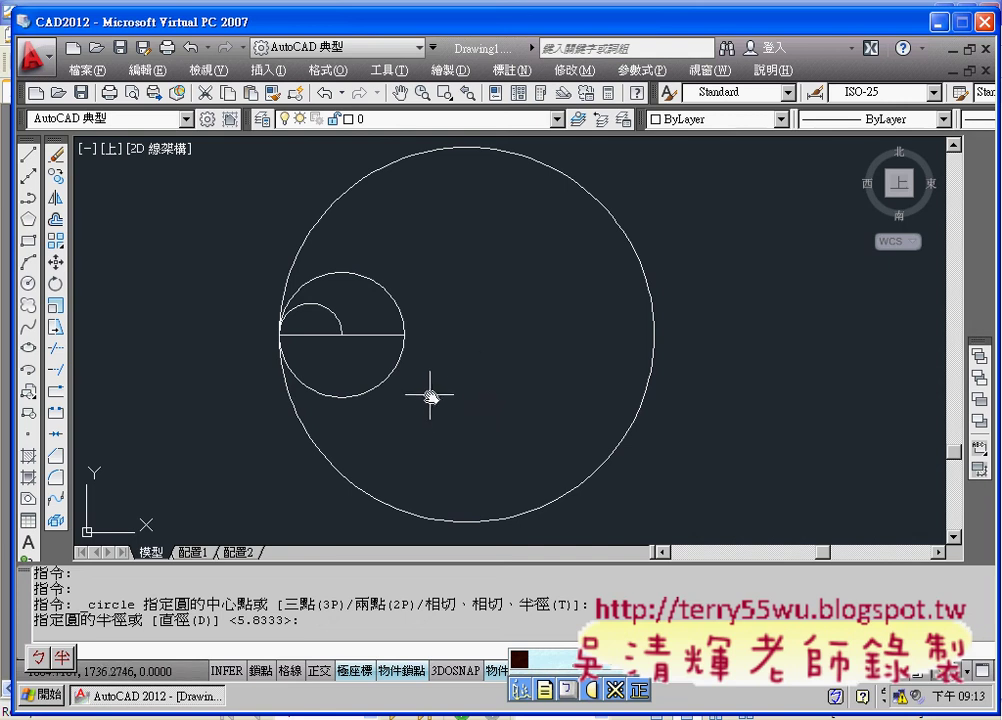
pyautogui.scroll(-1, 452, 405)
pyautogui.moveTo(455, 409); pyautogui.dragTo(378, 403, button='middle')
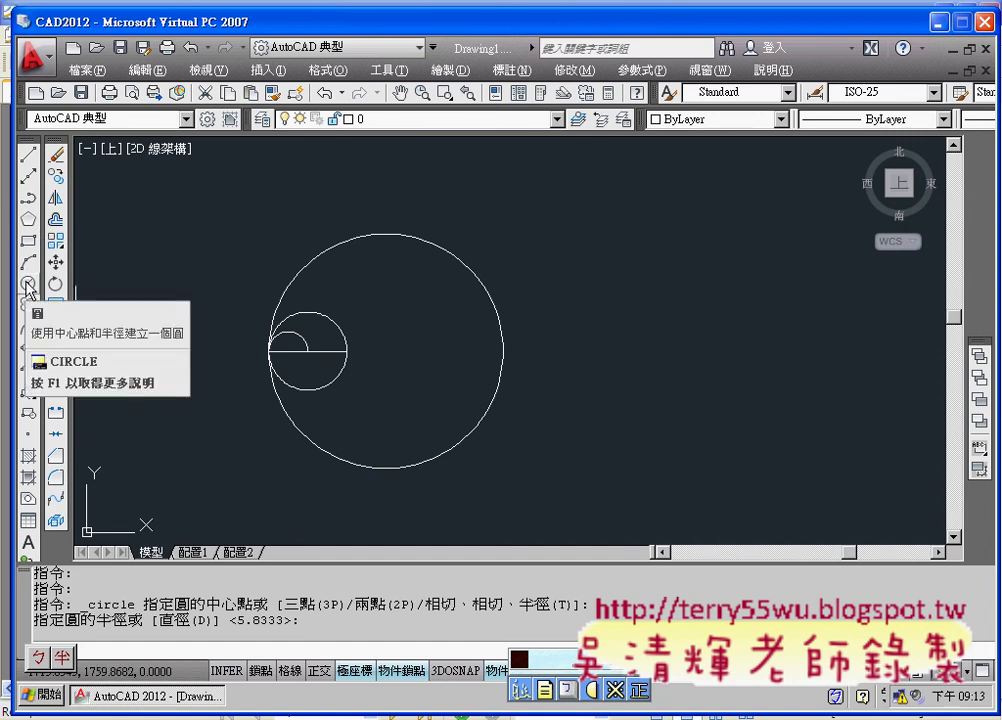
pyautogui.scroll(2, 349, 358)
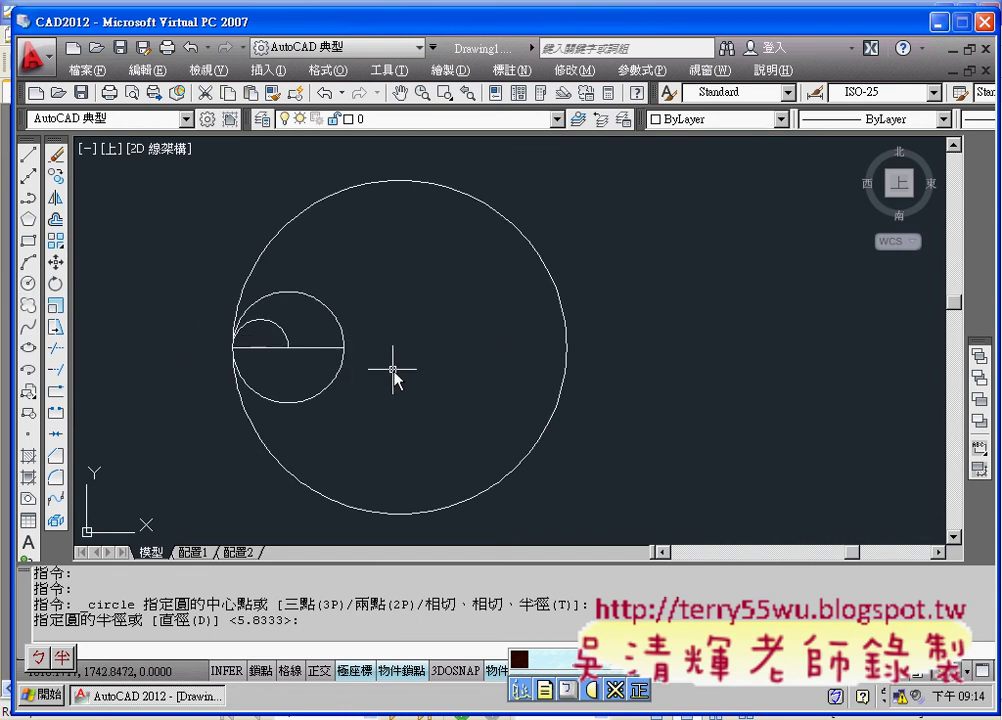